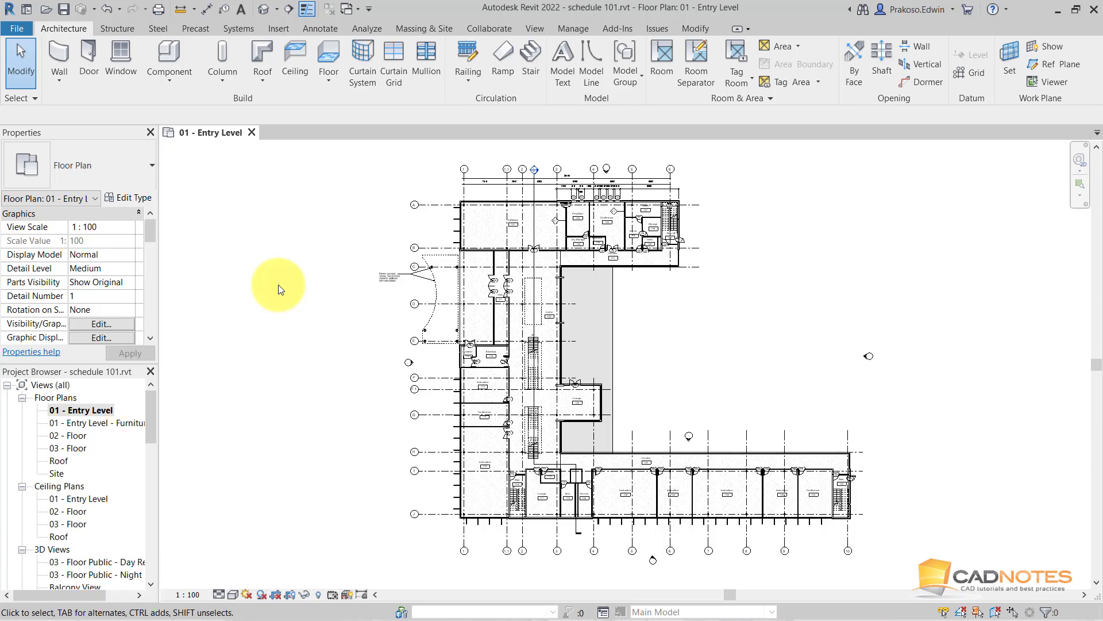
Step: Switch the ribbon to the View tab to reach the view-creation tools
left_click(534, 29)
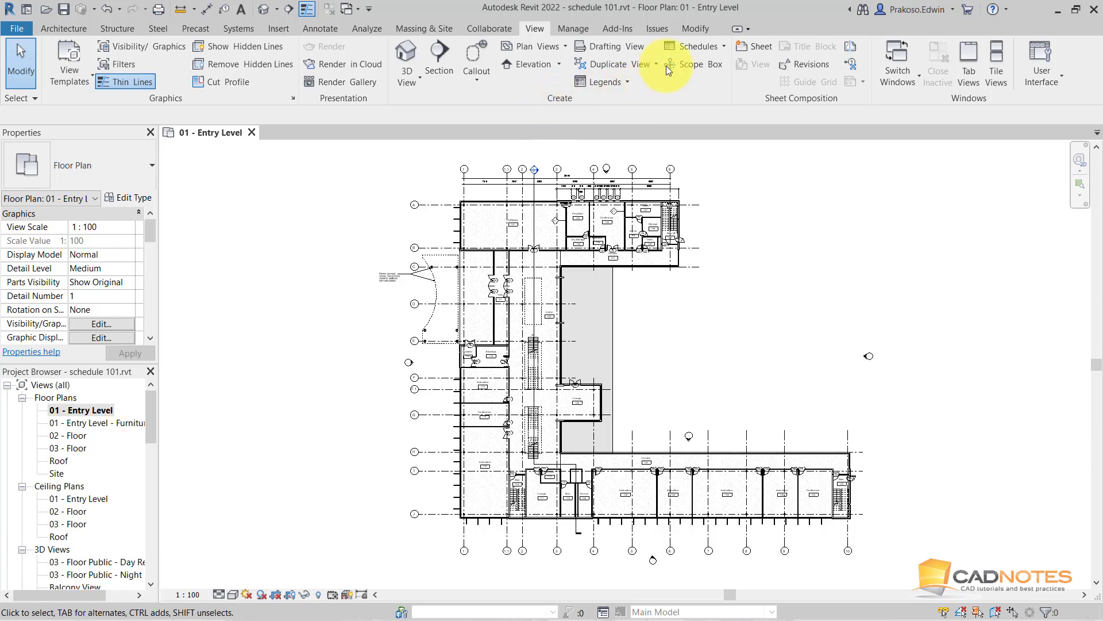
Step: Start a new Schedule/Quantities view and scroll through the New Schedule category list
left_click(724, 45)
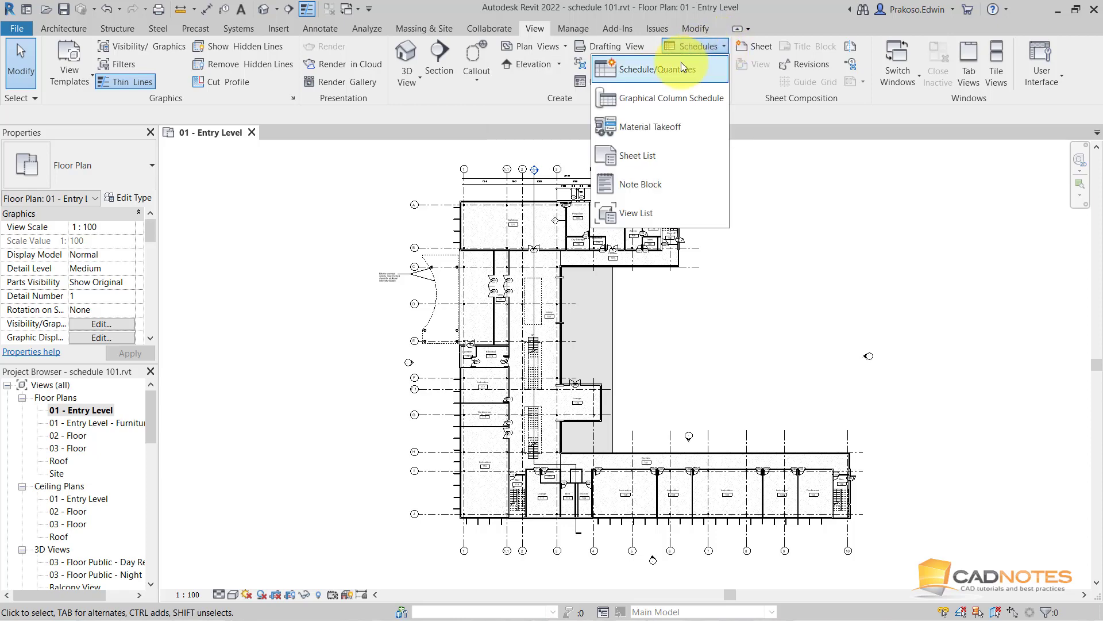
left_click(664, 71)
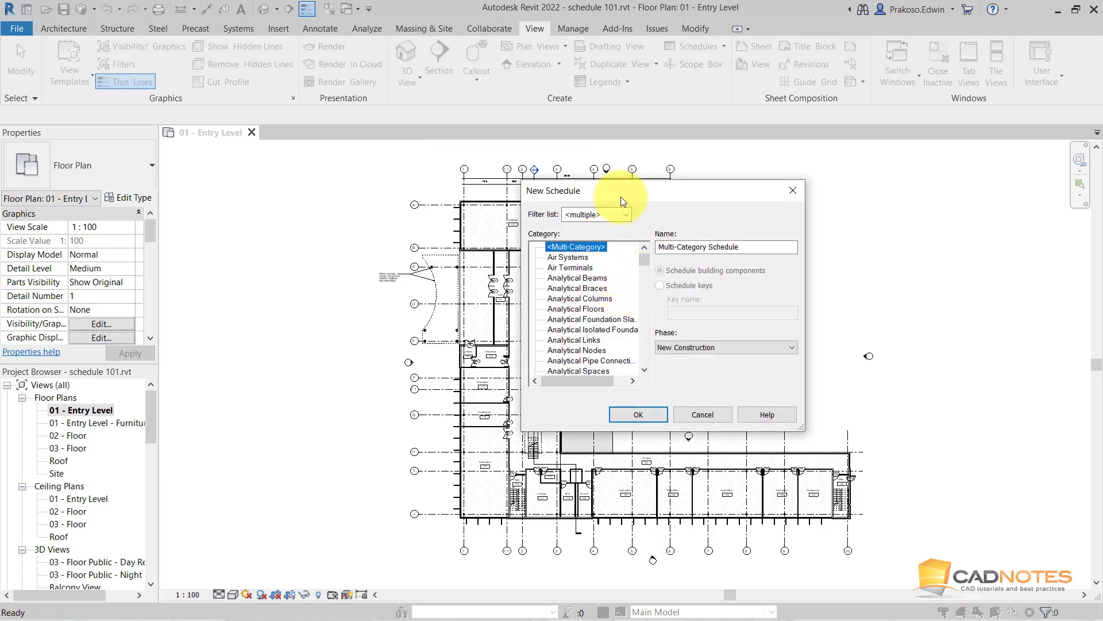
left_click_drag(621, 197, 529, 218)
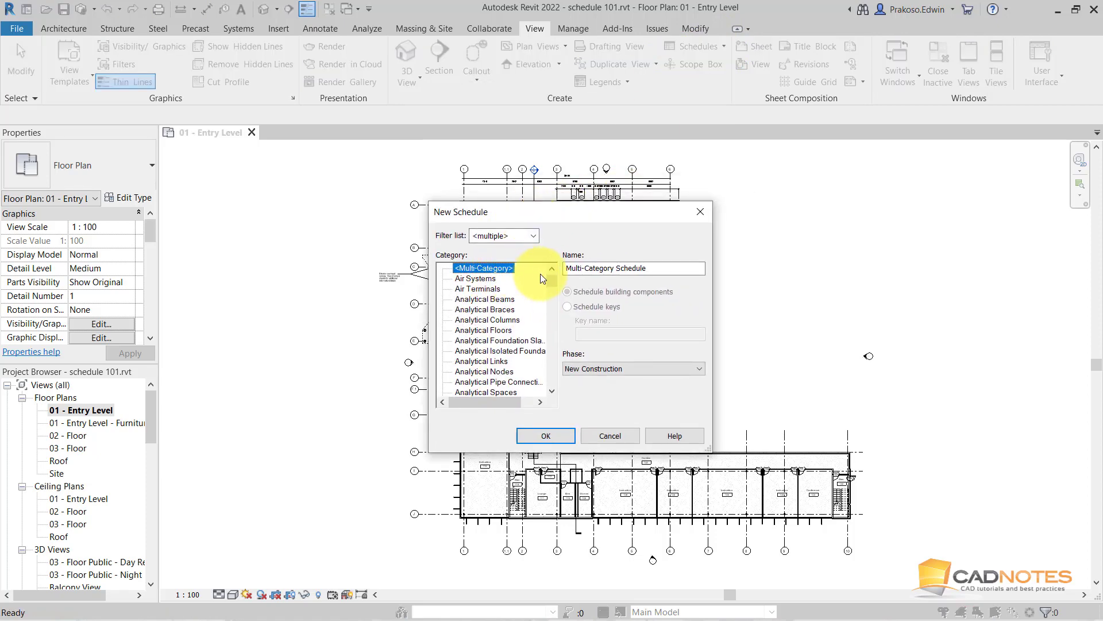
left_click(496, 289)
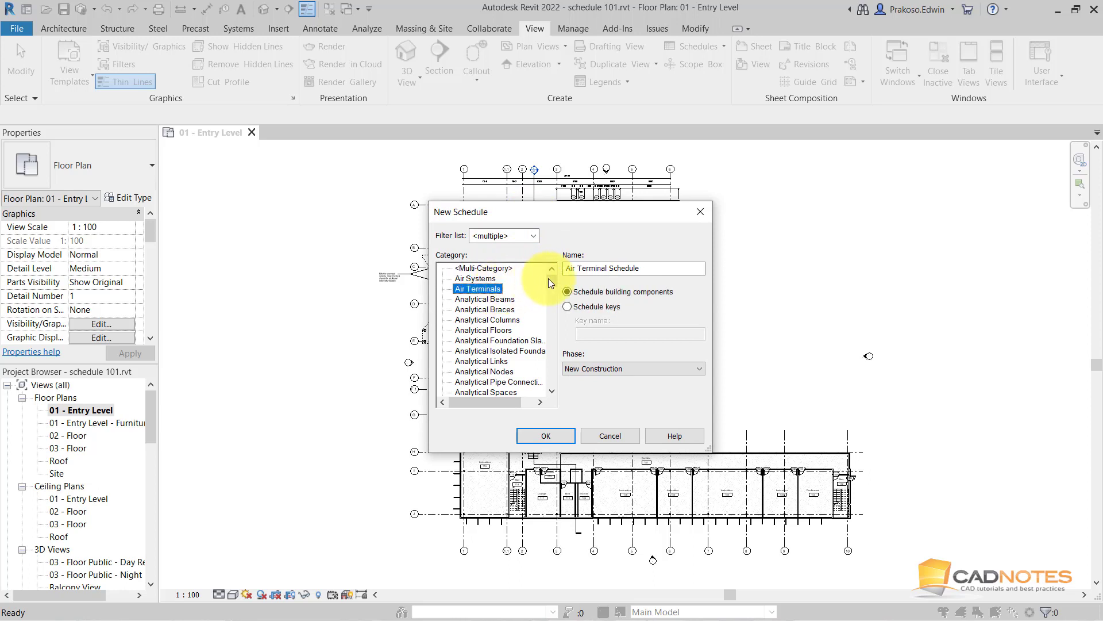
left_click_drag(550, 280, 550, 297)
scroll(549, 300, "down", 4)
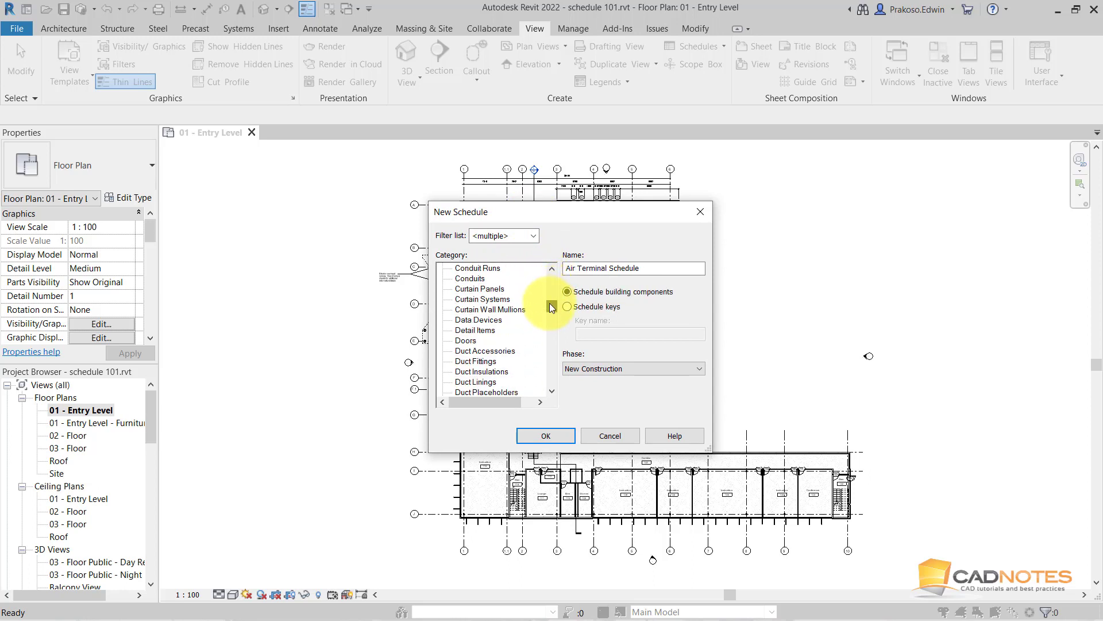
Step: Create a Doors schedule named Door Schedule that schedules building components
left_click(469, 342)
left_click(583, 268)
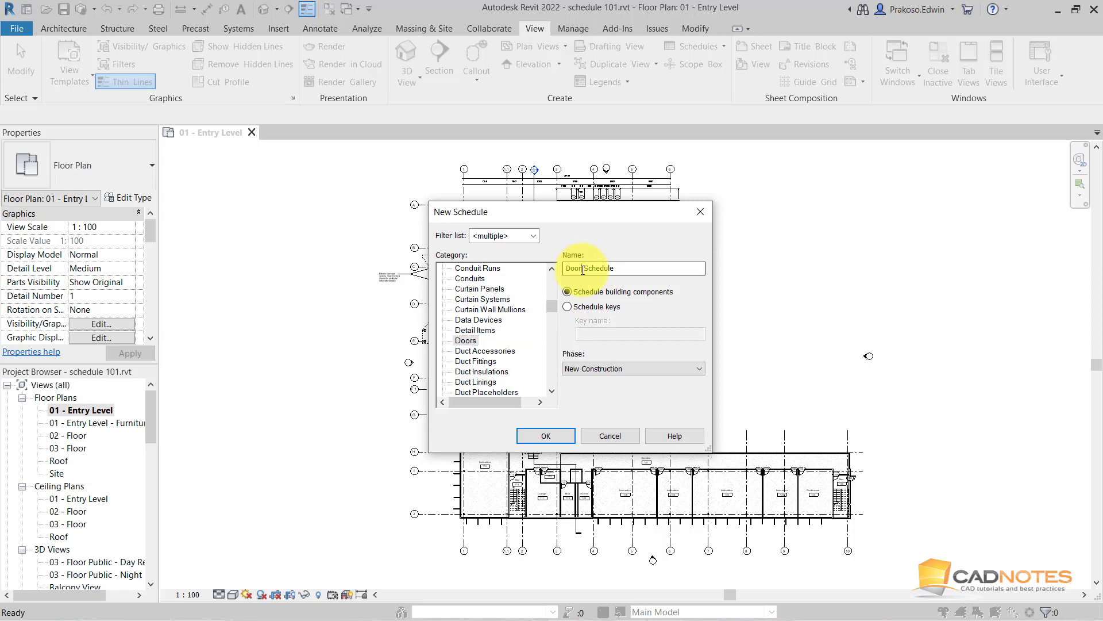
double_click(575, 269)
left_click(586, 270)
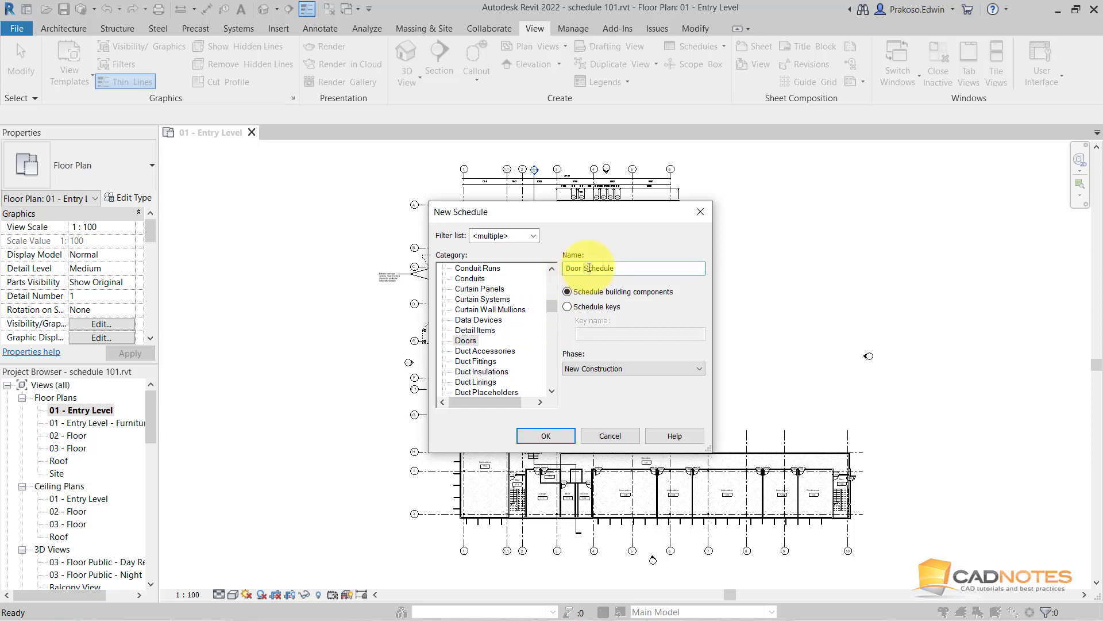
double_click(624, 268)
left_click(626, 268)
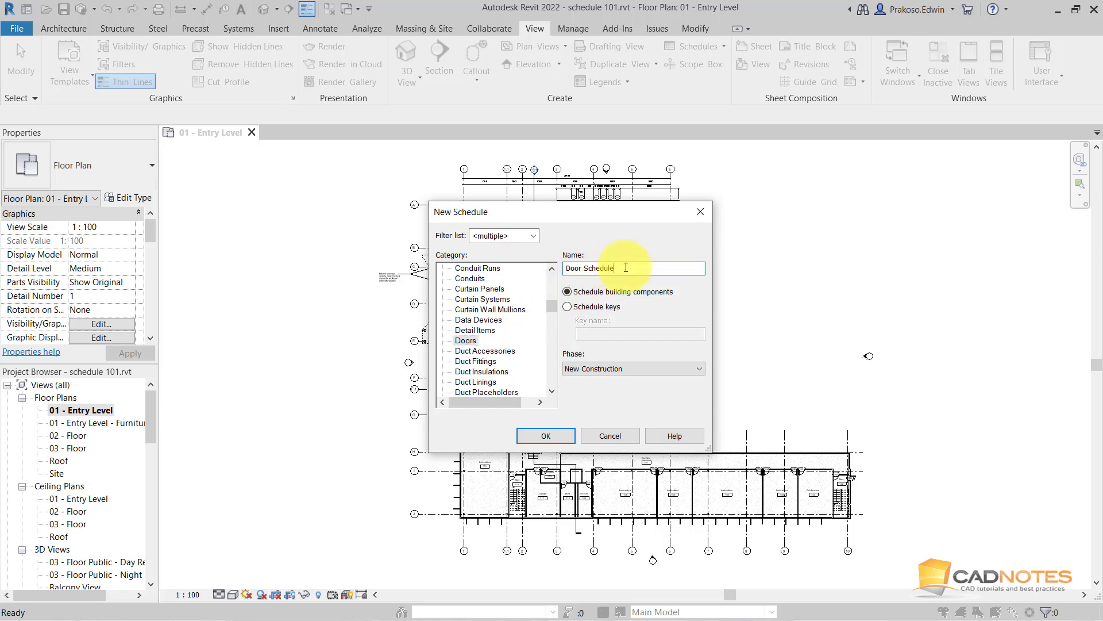
left_click_drag(626, 268, 541, 270)
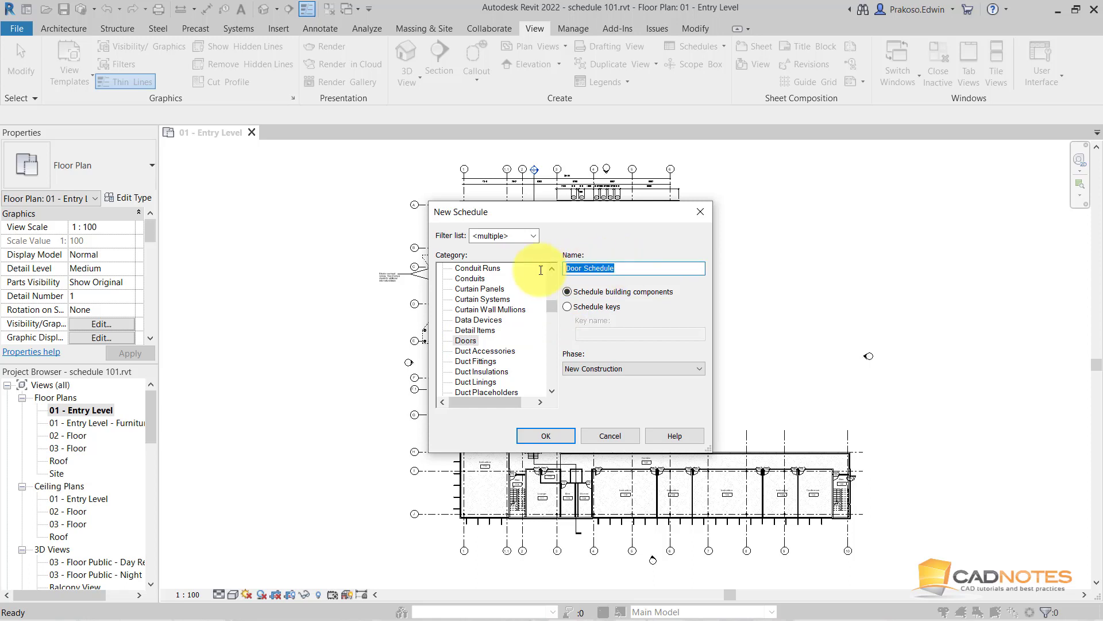
left_click(581, 293)
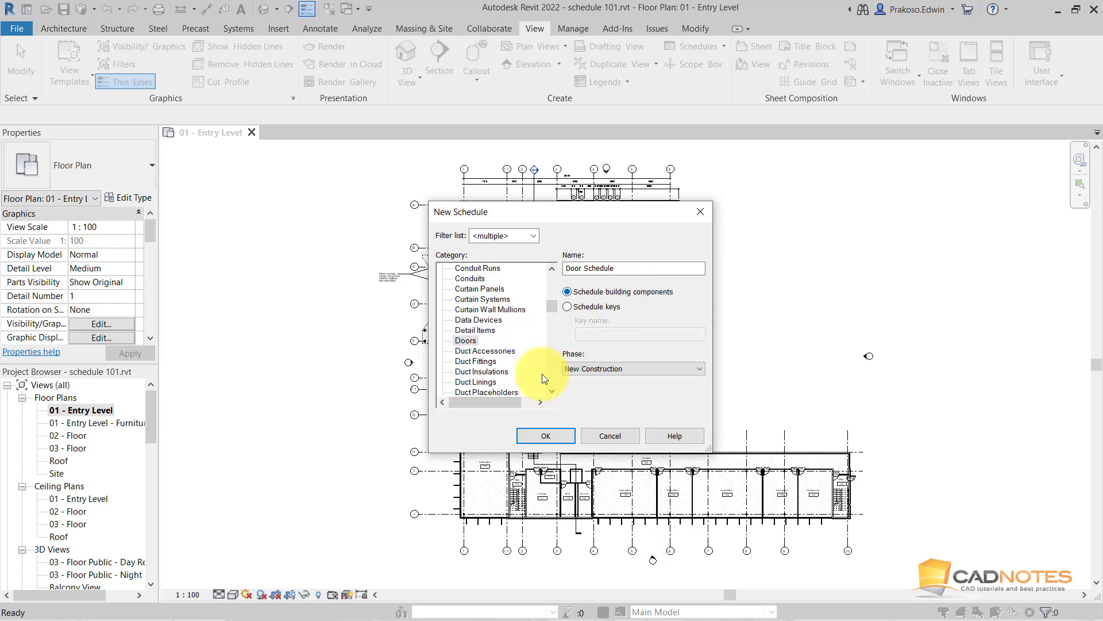
left_click(560, 436)
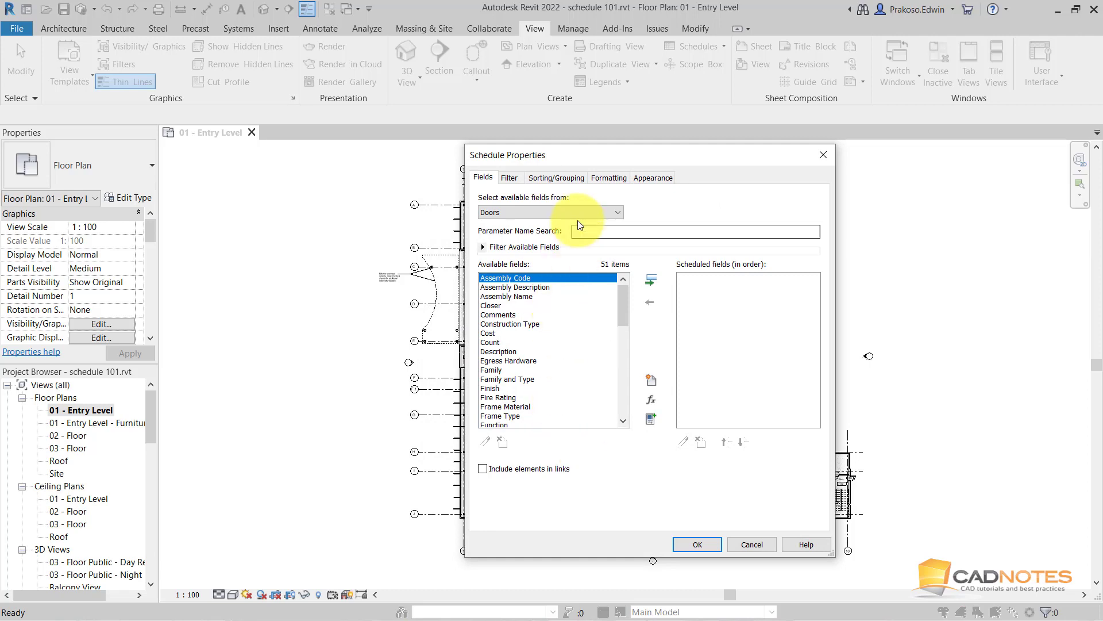
Step: Add the Level and Type fields to the scheduled fields, in that order
left_click_drag(597, 164, 585, 173)
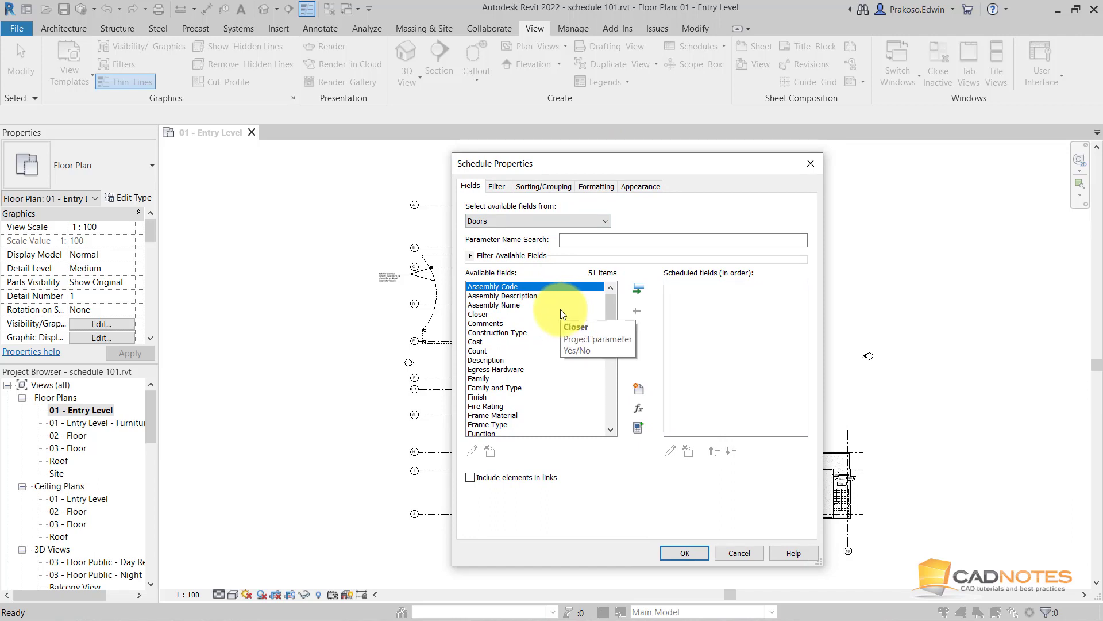
left_click_drag(608, 307, 609, 354)
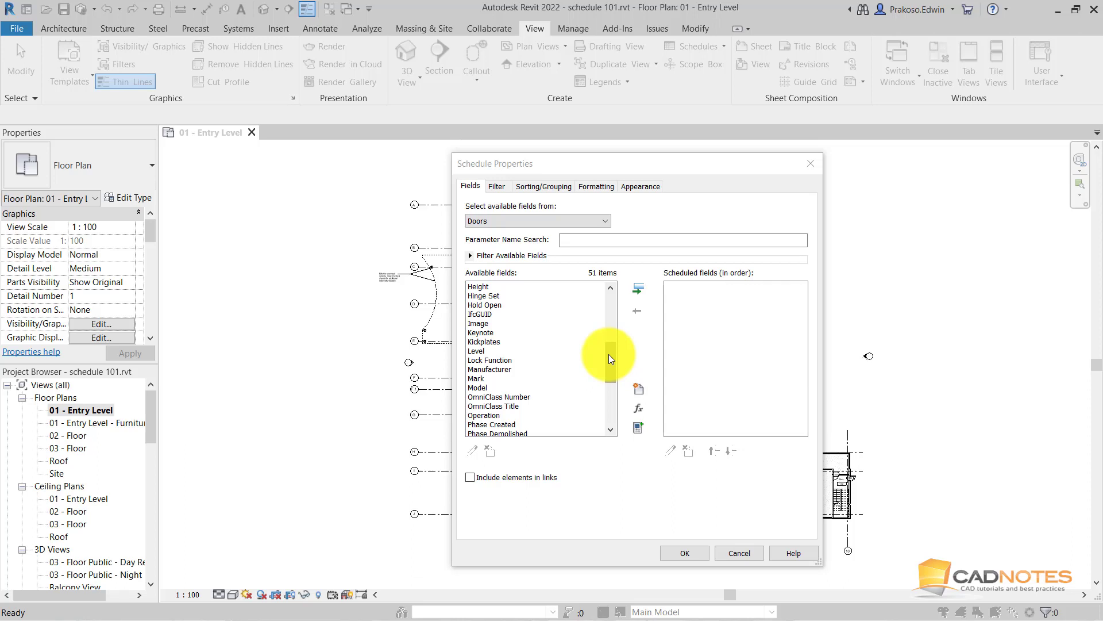
left_click(511, 350)
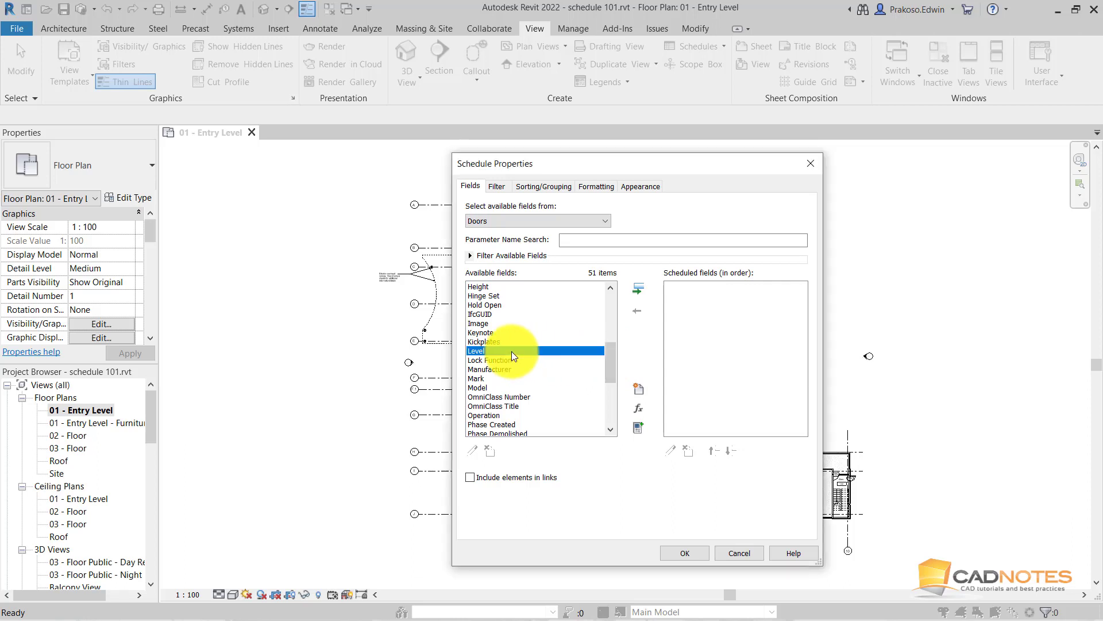
left_click(637, 290)
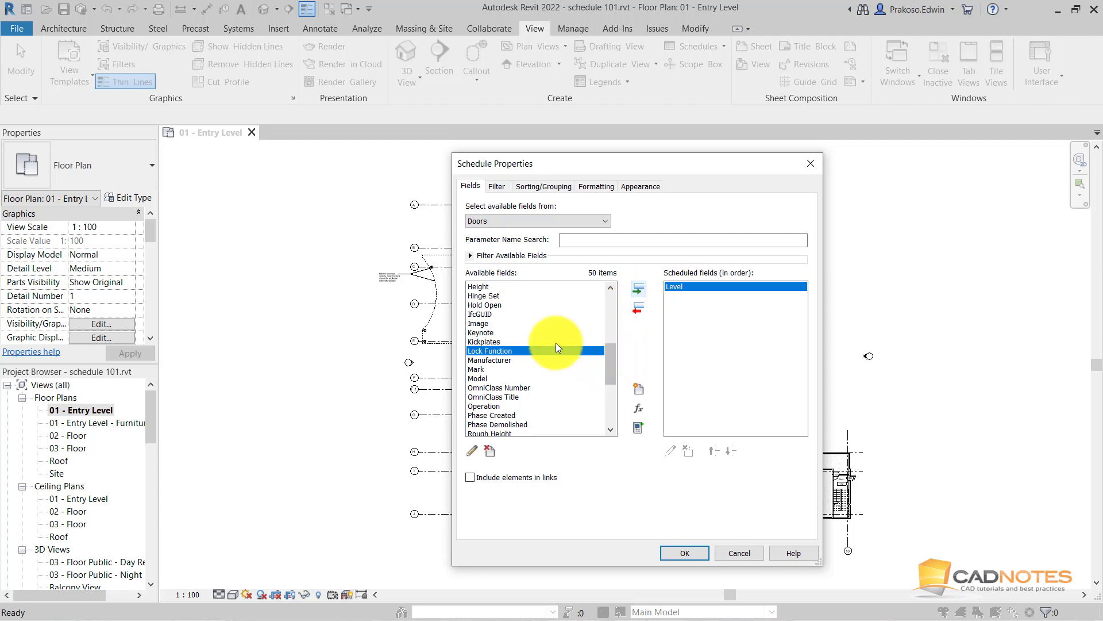
key("Down")
key("Down")
key("Down")
key("Down")
key("Down")
key("Down")
key("Down")
key("Down")
key("Down")
key("Down")
key("Down")
key("Down")
key("Down")
key("Down")
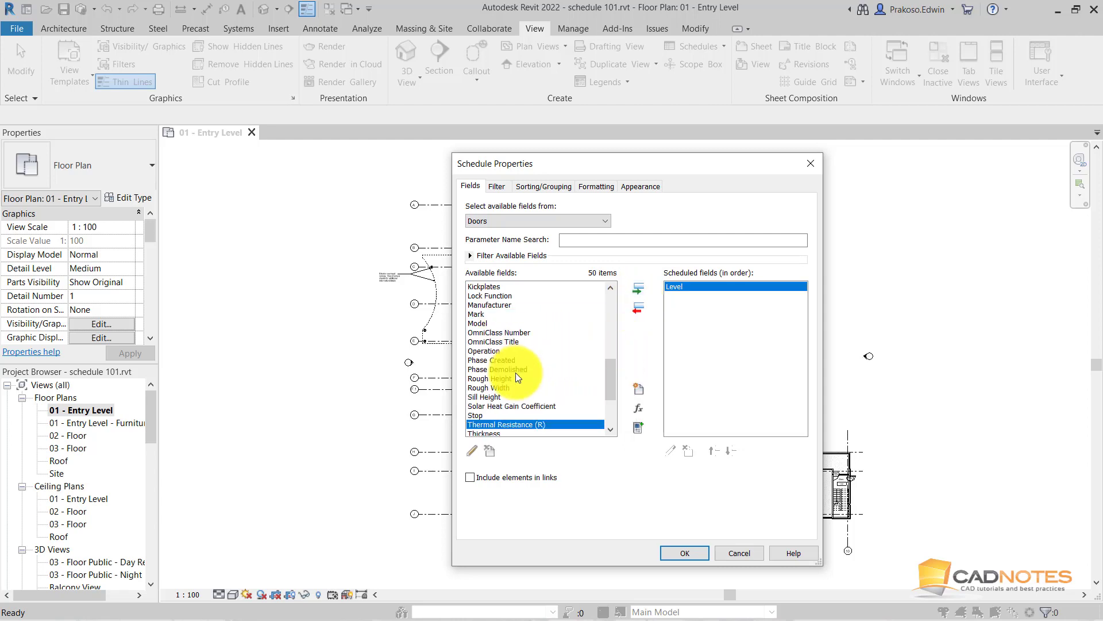
scroll(495, 406, "down", 2)
left_click(489, 388)
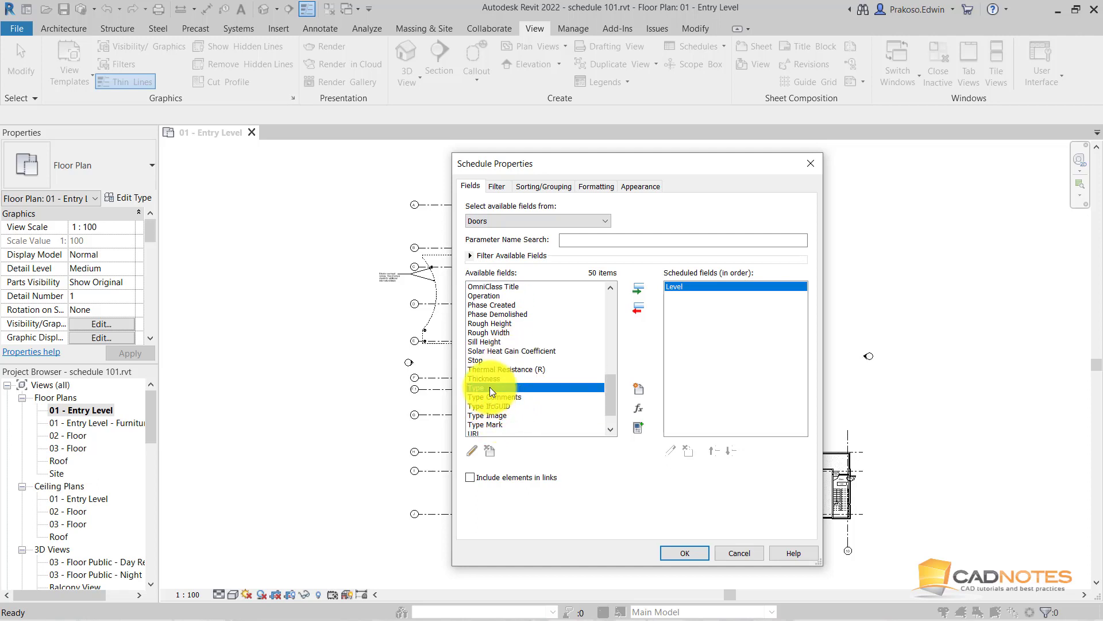
left_click(636, 288)
Step: Add the Height and Width fields to the door schedule
left_click_drag(607, 391, 610, 387)
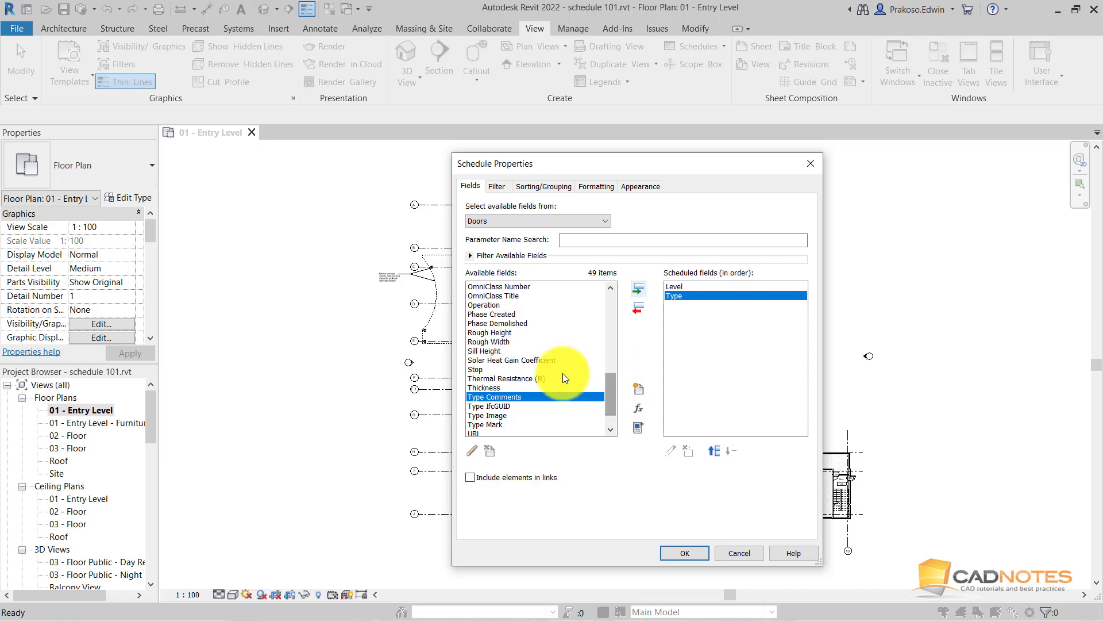
left_click(540, 369)
key("h")
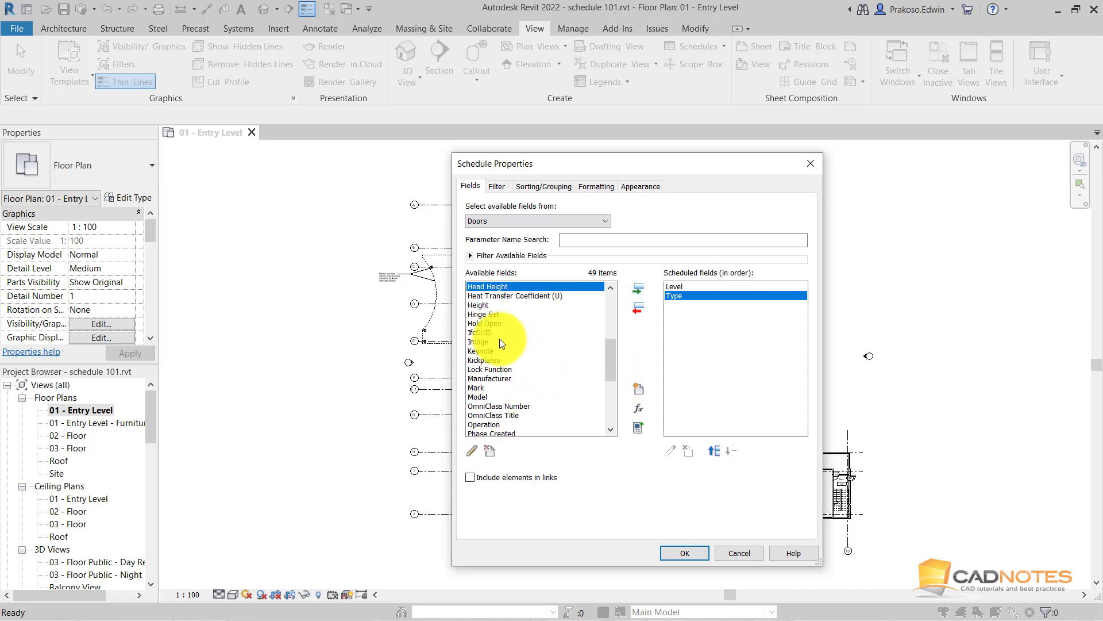
left_click(495, 306)
left_click(636, 289)
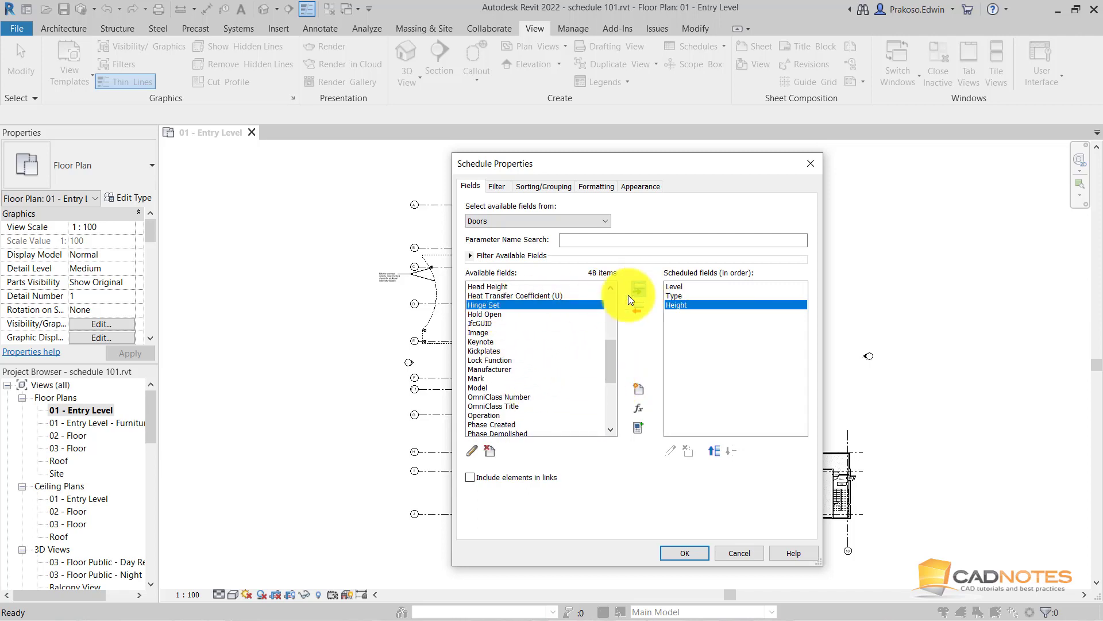
left_click(518, 343)
key("w")
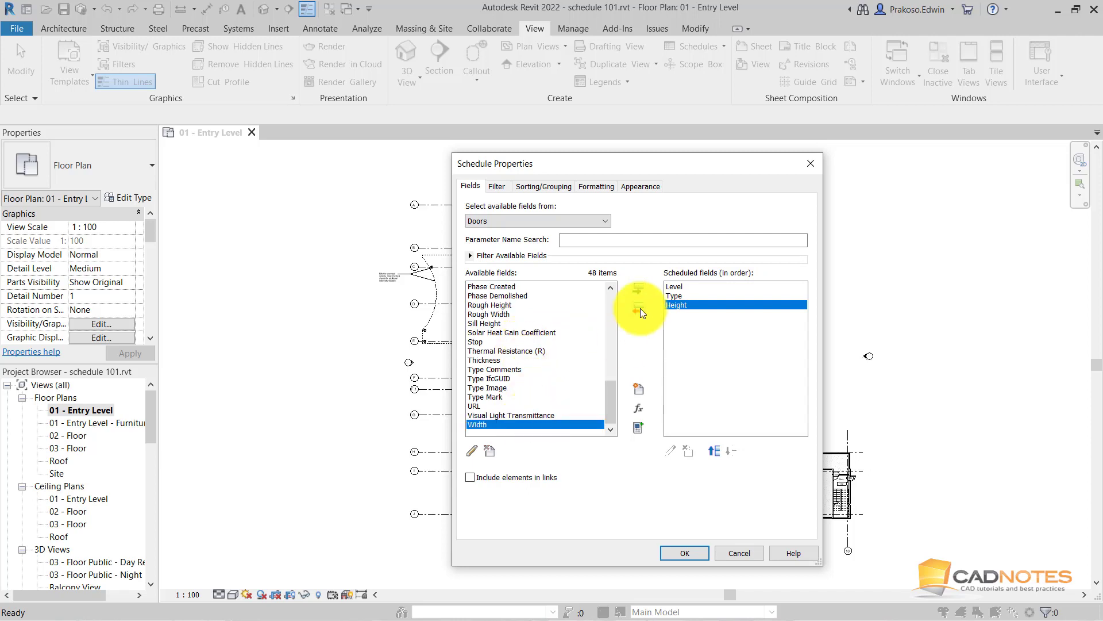
left_click(639, 287)
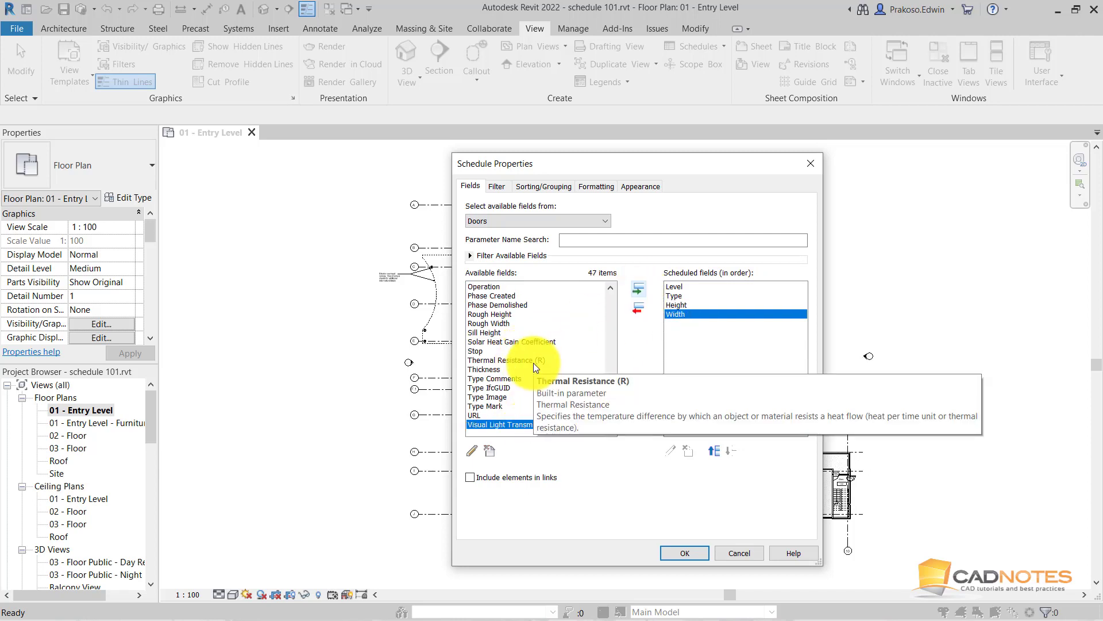
Step: Add the Count field and apply the field changes to the schedule
left_click(506, 314)
key("c")
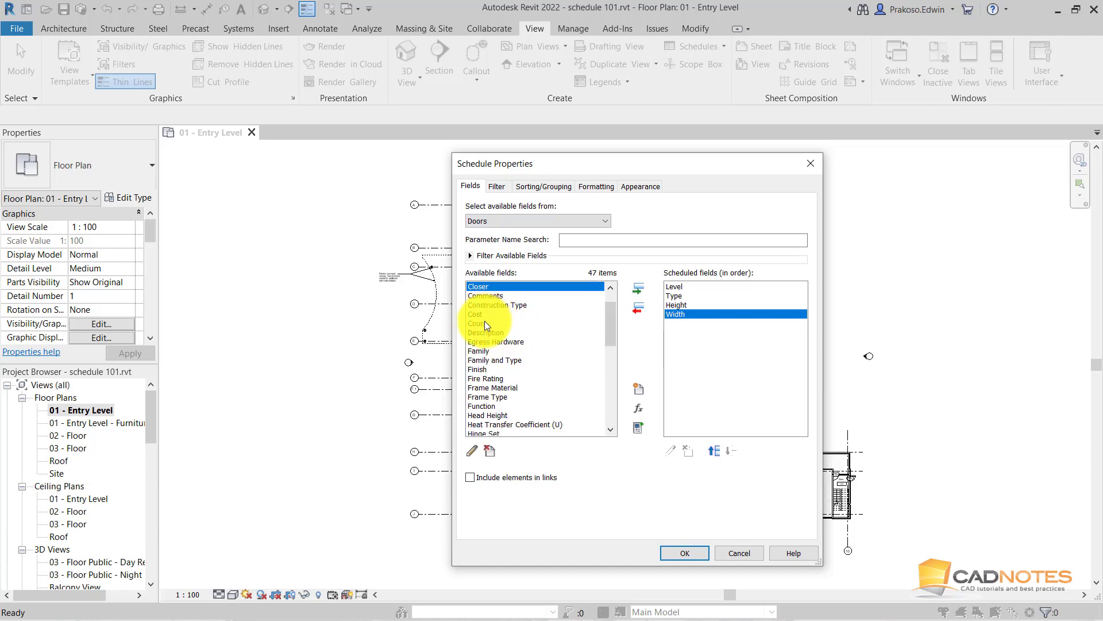
left_click(484, 322)
left_click(637, 289)
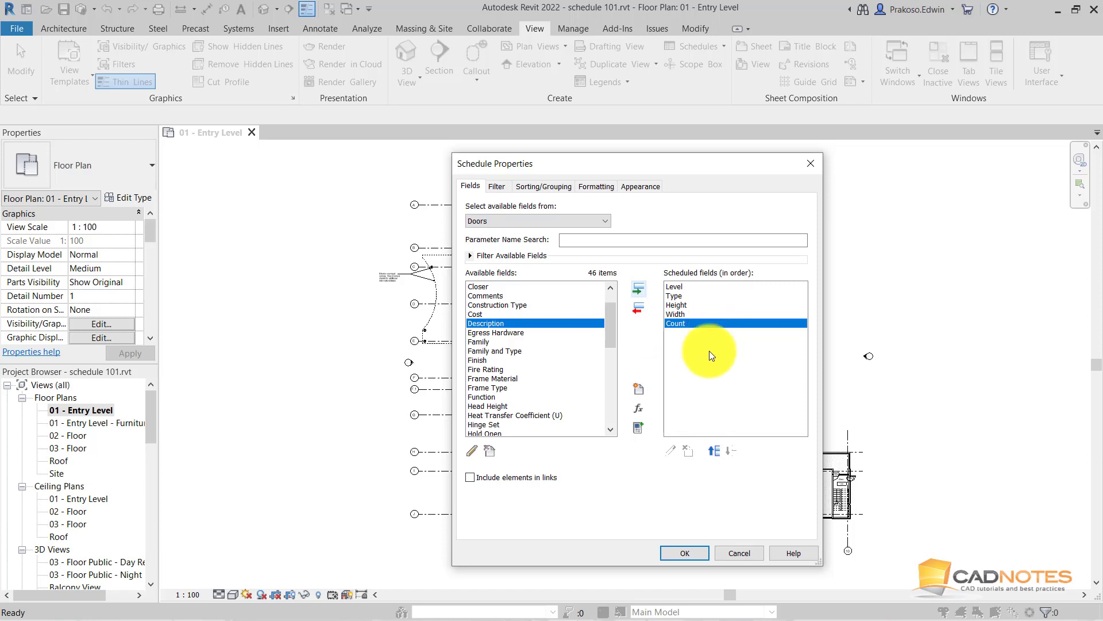
left_click(682, 554)
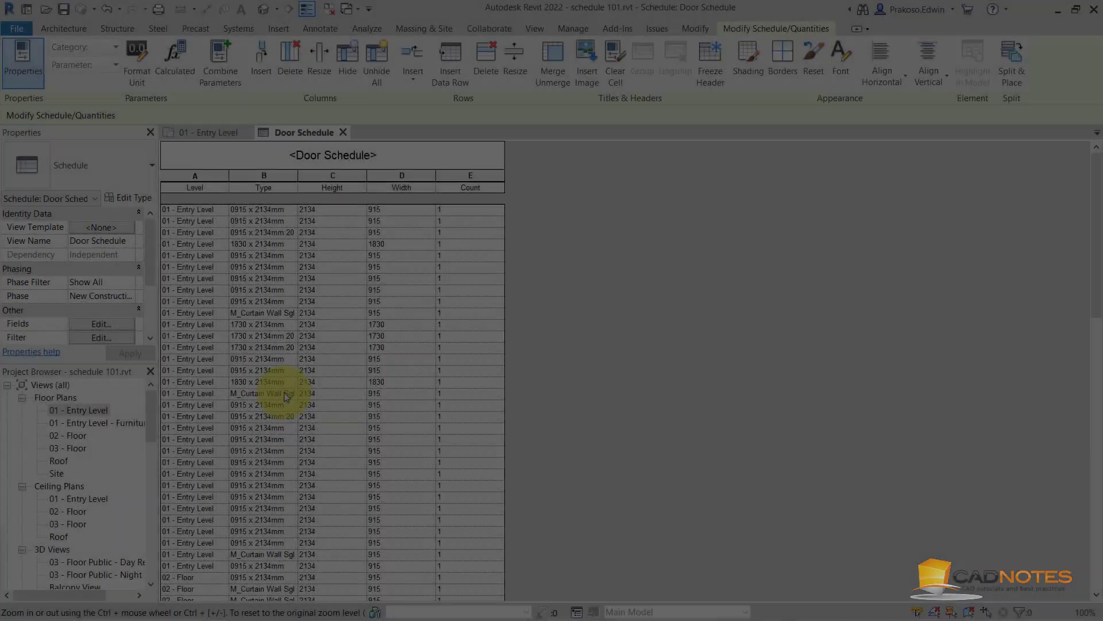
left_click(284, 393)
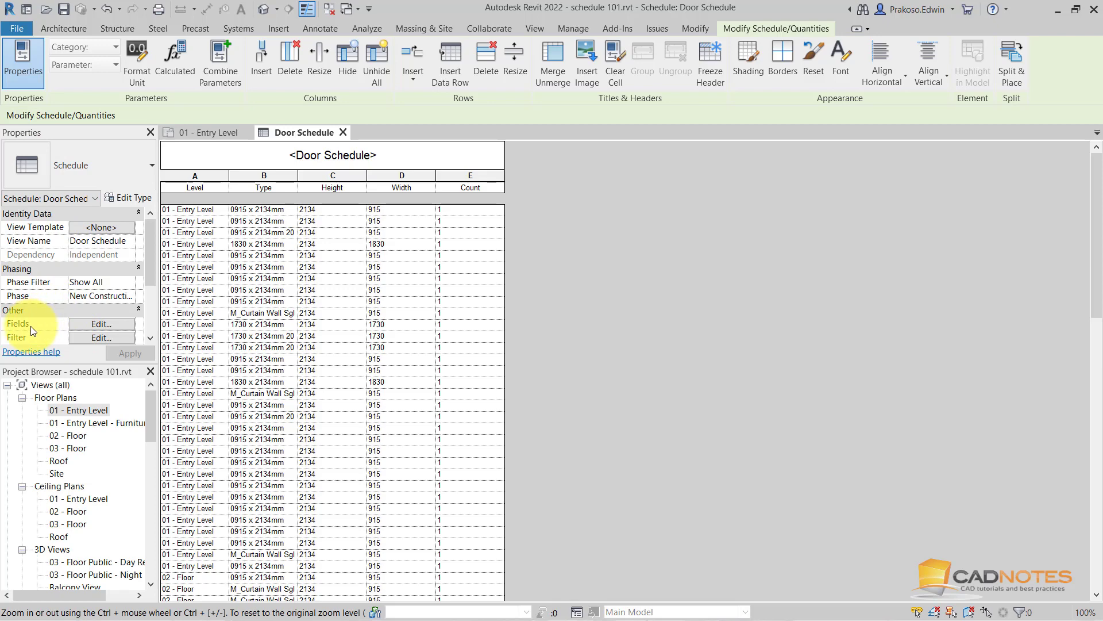
Step: Reopen the Door Schedule's Fields settings from the Properties palette
left_click(101, 324)
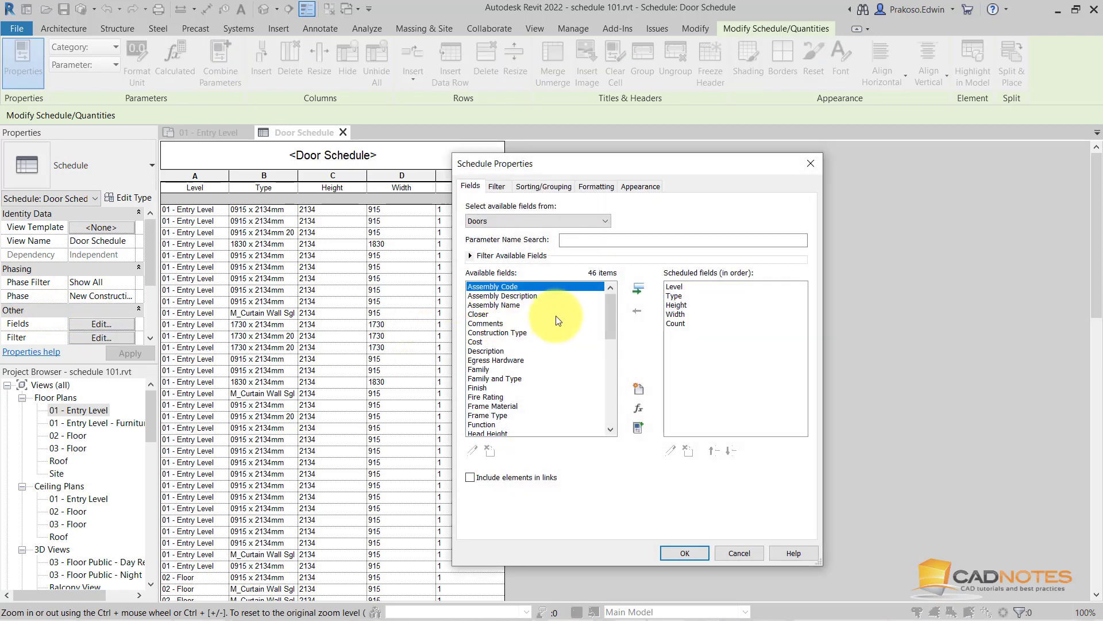
left_click_drag(610, 307, 615, 400)
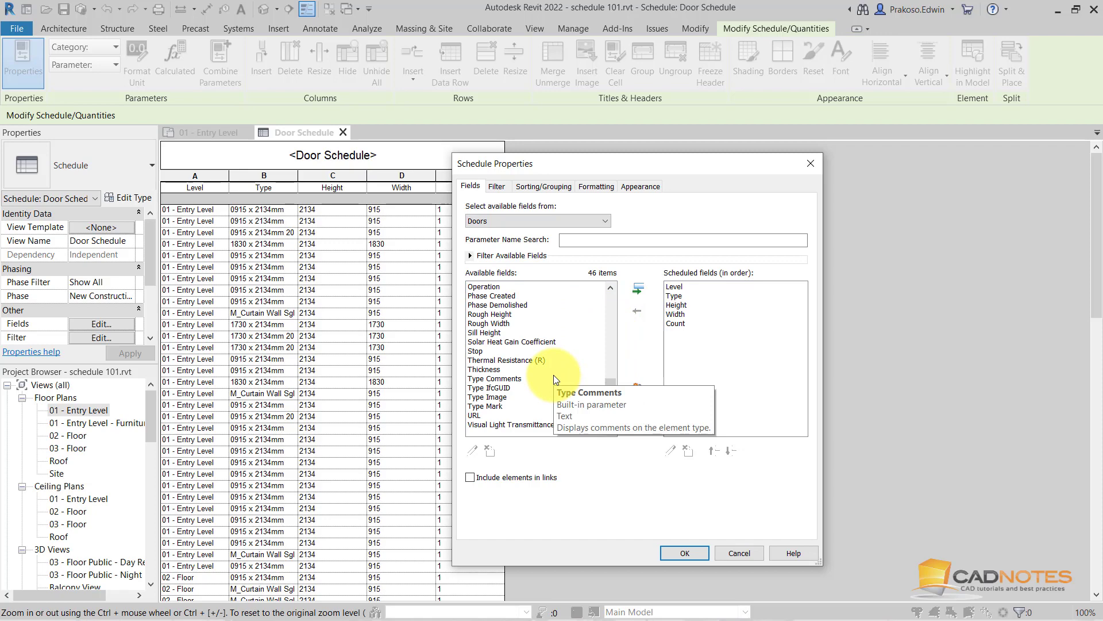
left_click_drag(607, 388, 600, 298)
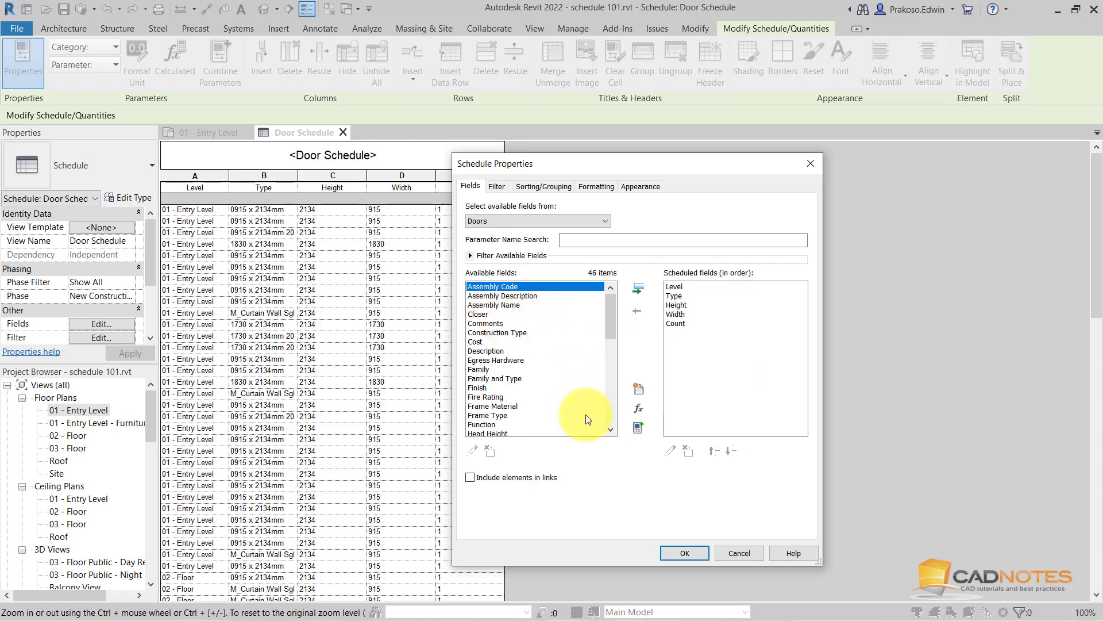
Step: Create a calculated parameter named Door Area with Common discipline and Area type
left_click(634, 409)
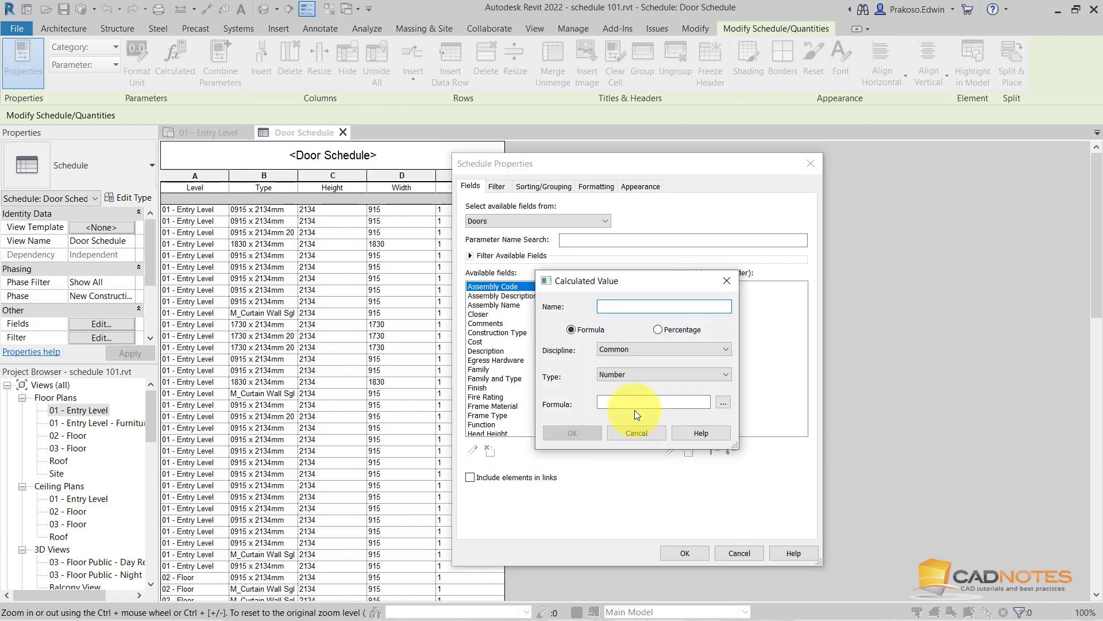
type("Door")
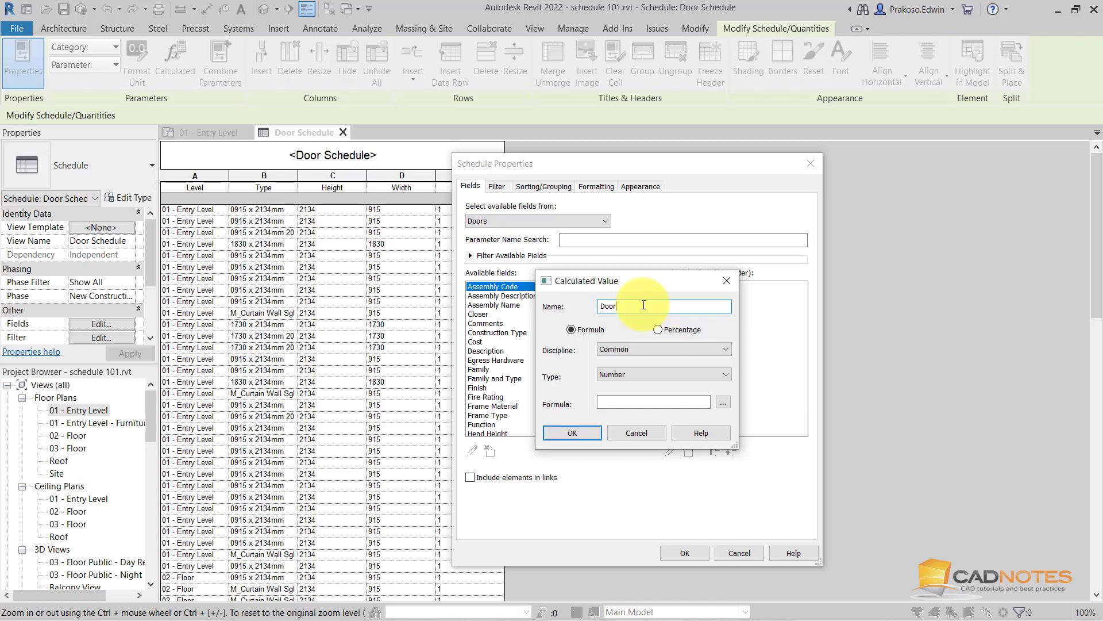
type(" Area")
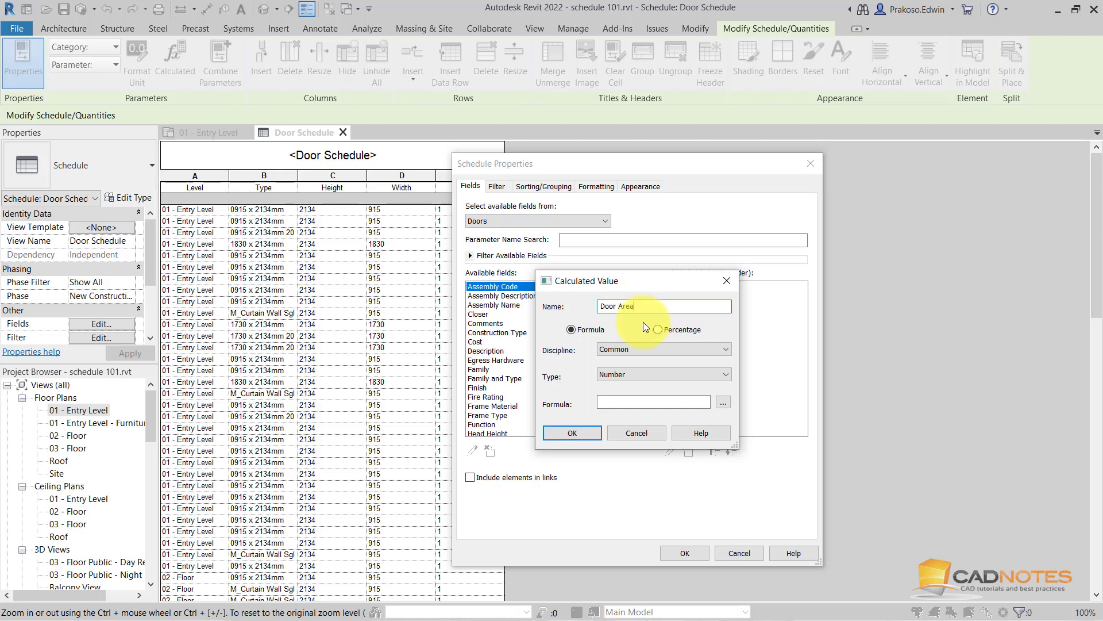
left_click(636, 349)
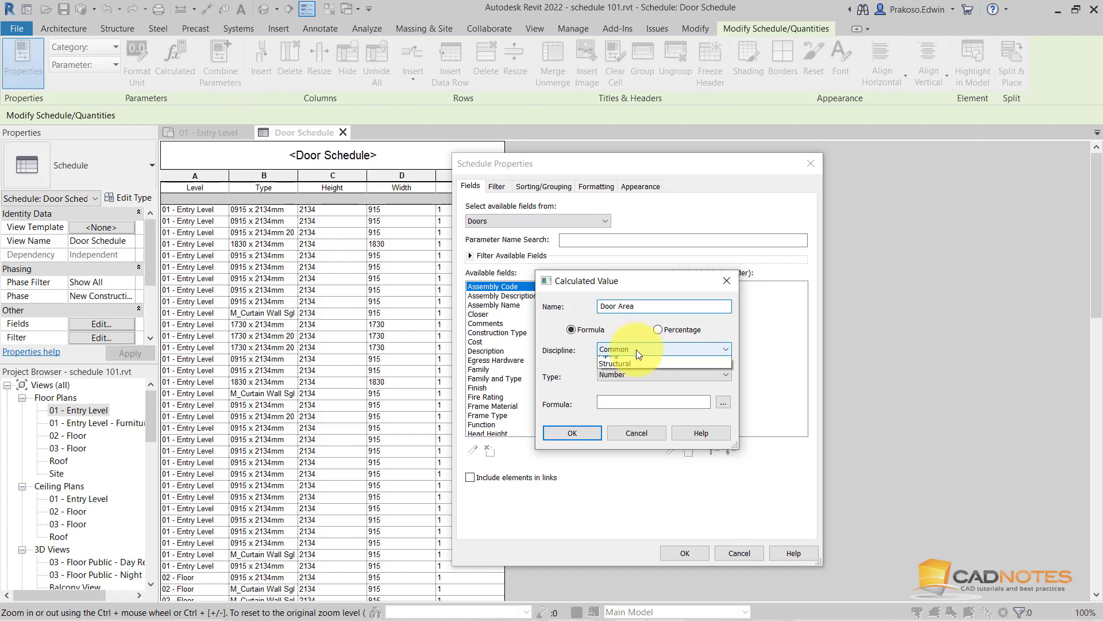
left_click(636, 349)
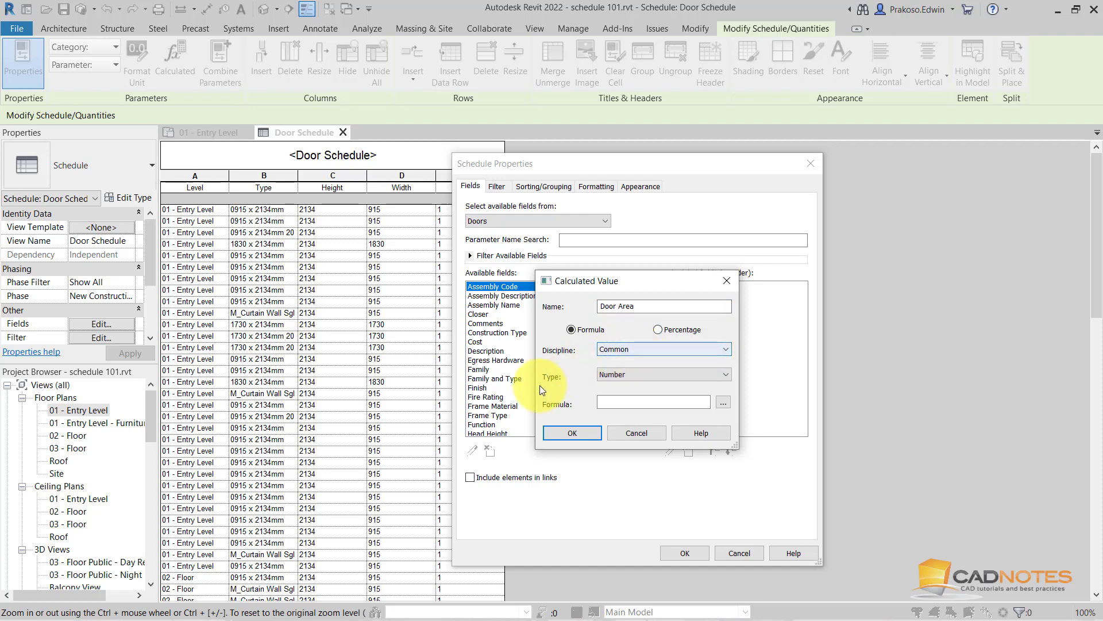
left_click(621, 374)
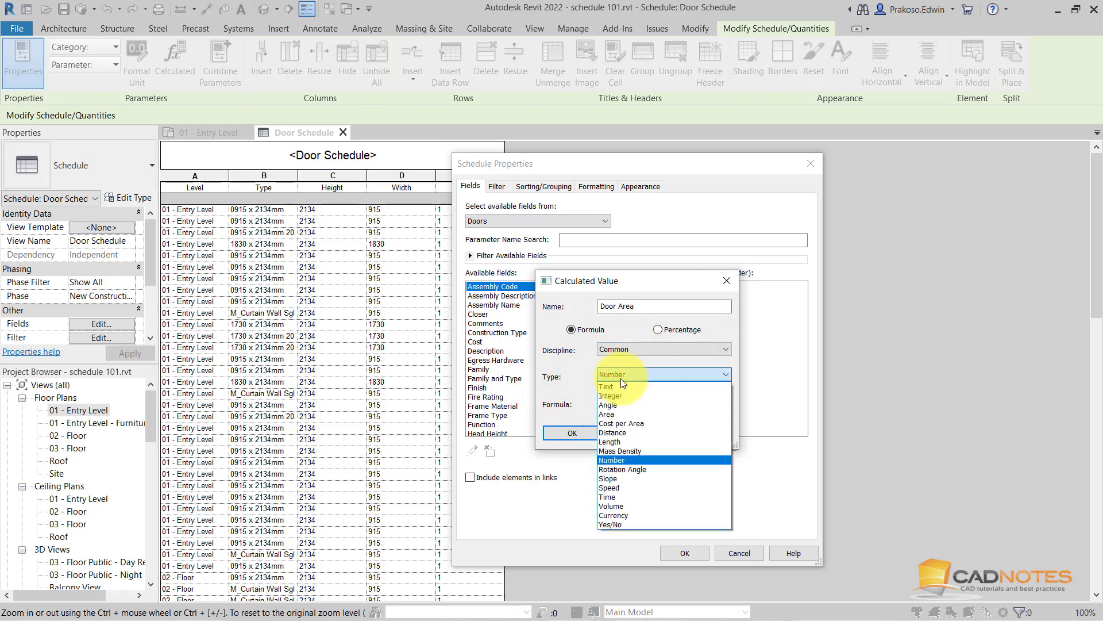
left_click(637, 415)
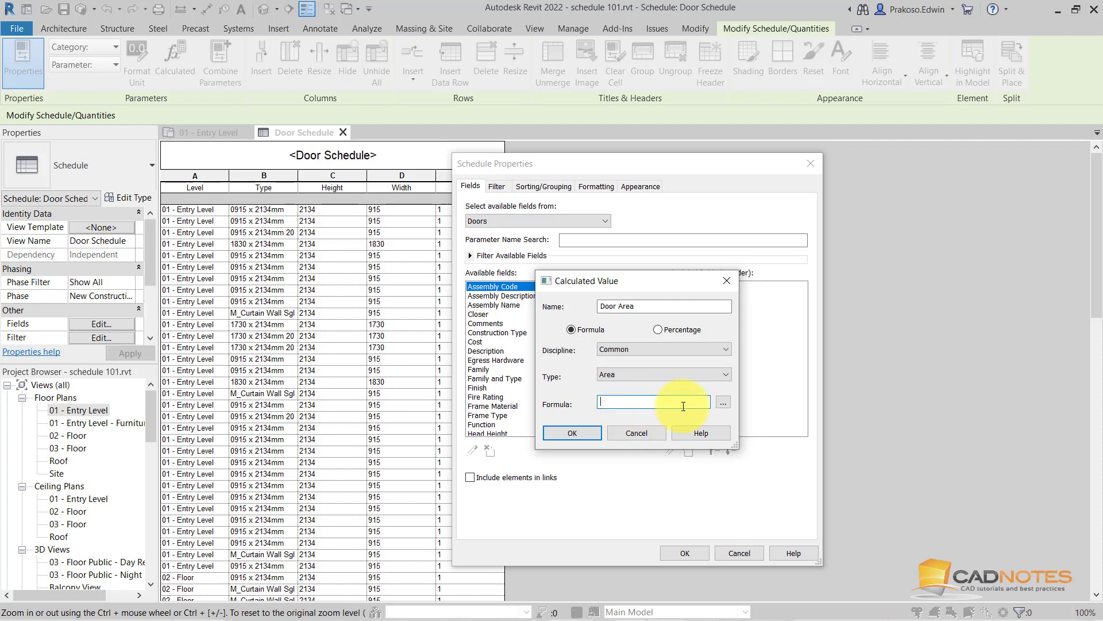
Step: Set the Door Area formula to Height*Width*2 and add the field
left_click(722, 403)
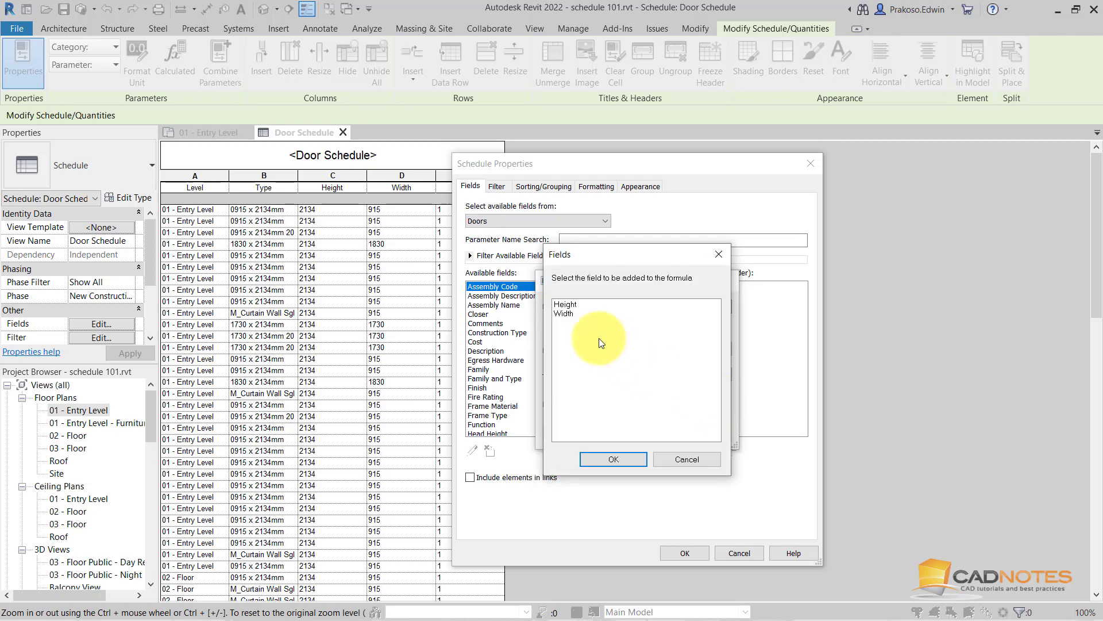
left_click(589, 304)
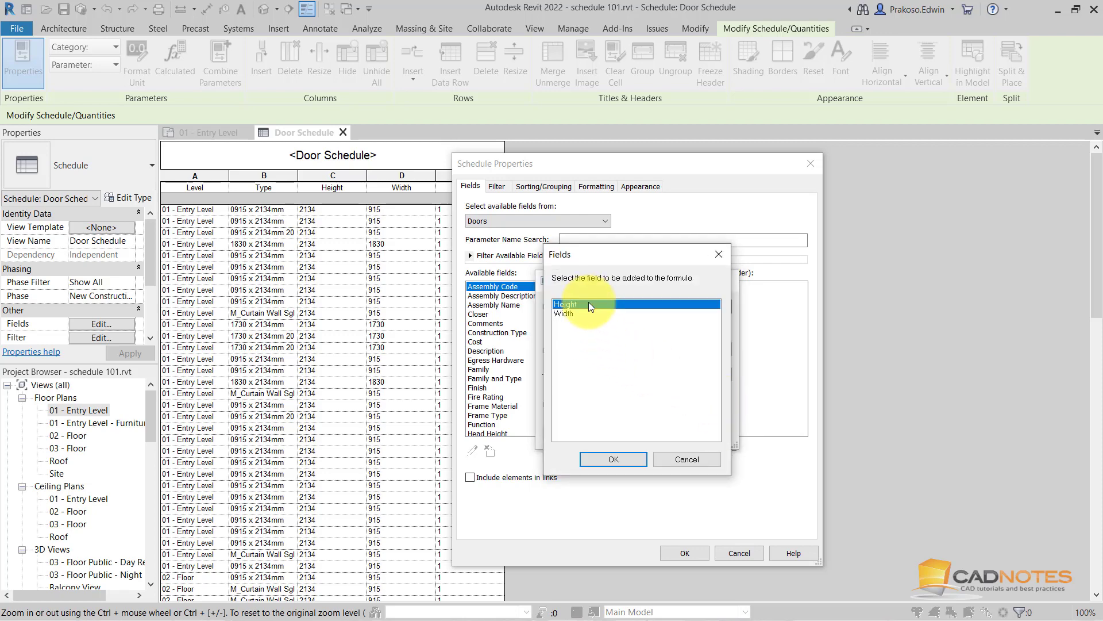
left_click(618, 457)
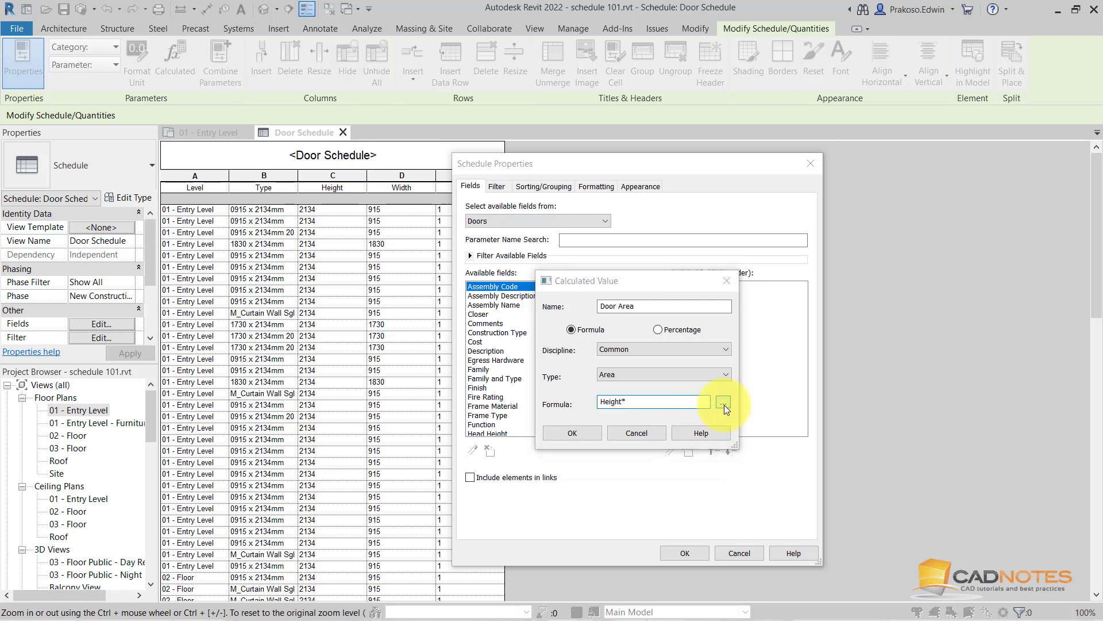
left_click(723, 403)
left_click(580, 314)
left_click(630, 459)
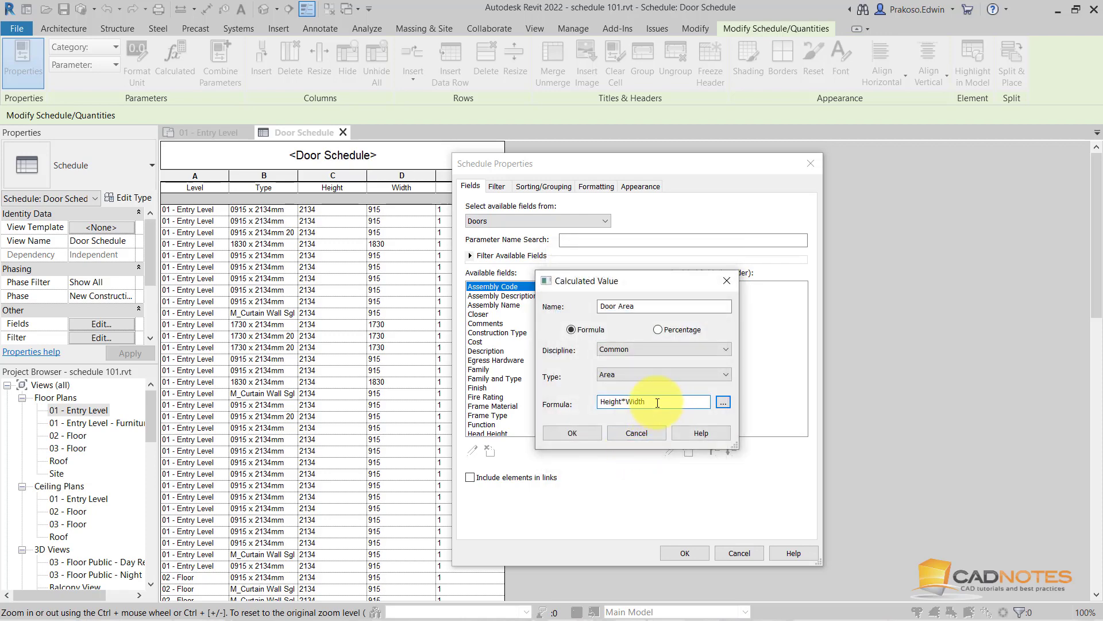
type("*2")
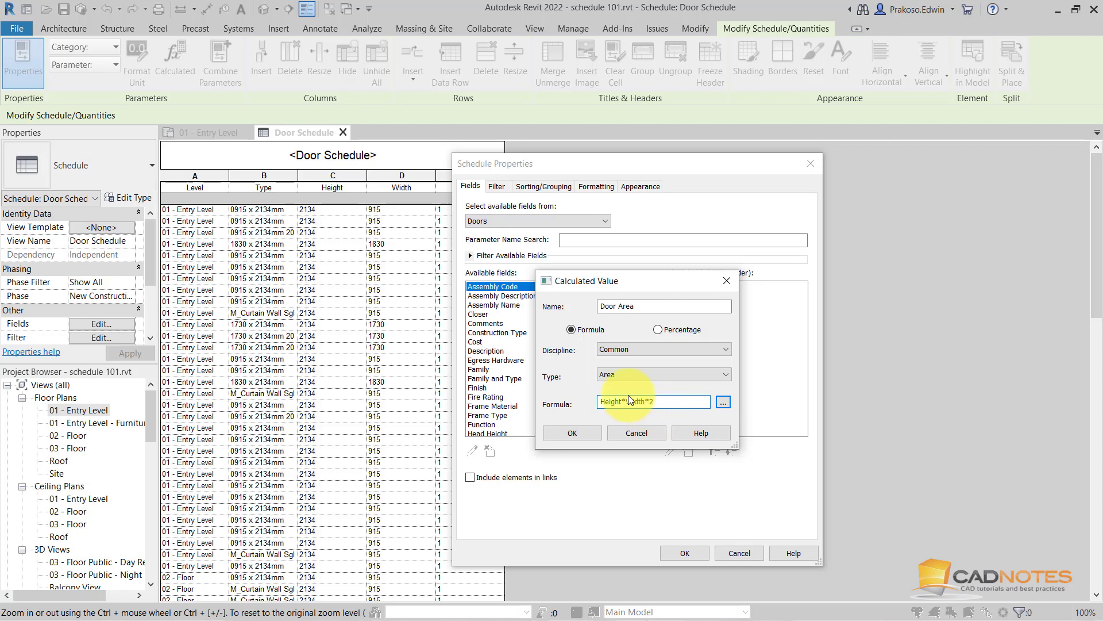
left_click(577, 430)
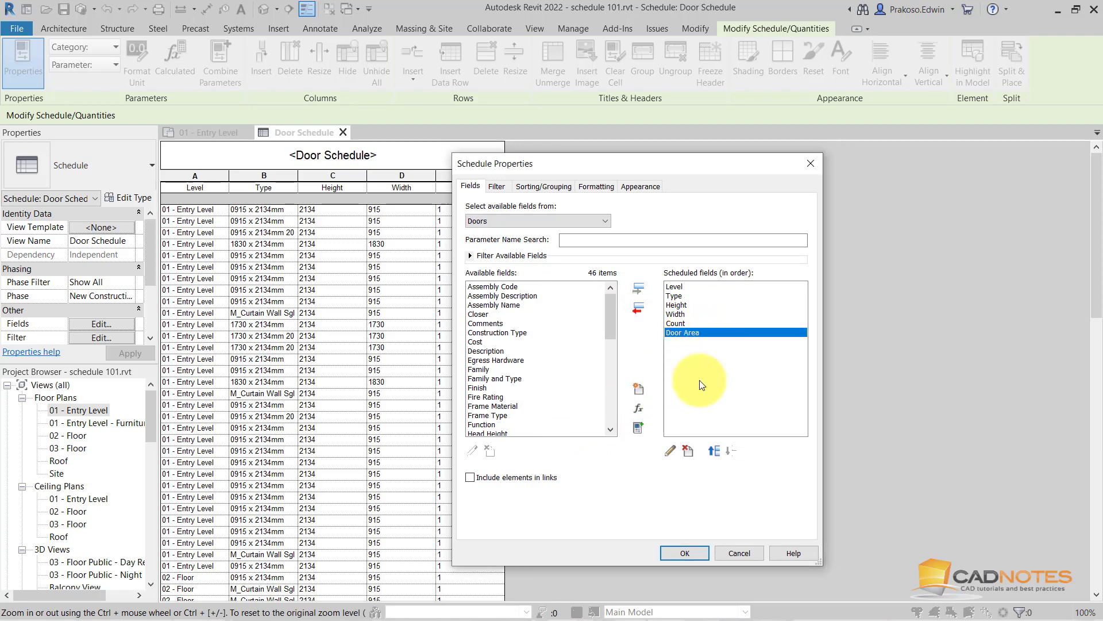
Step: Move Door Area above Count and apply the fields to the schedule
left_click(716, 453)
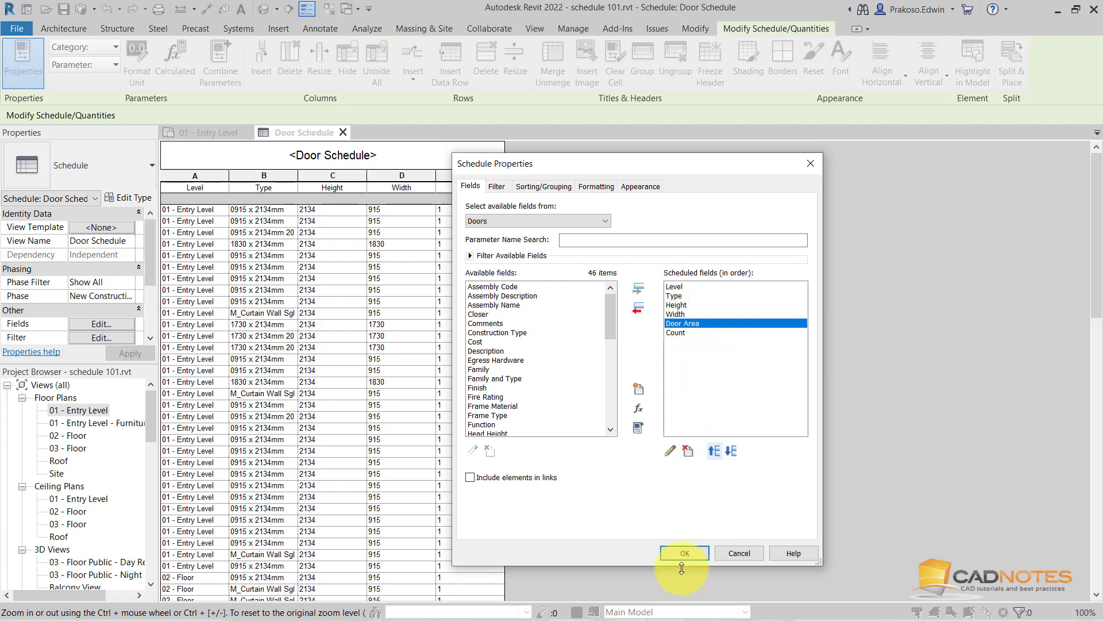
left_click(690, 552)
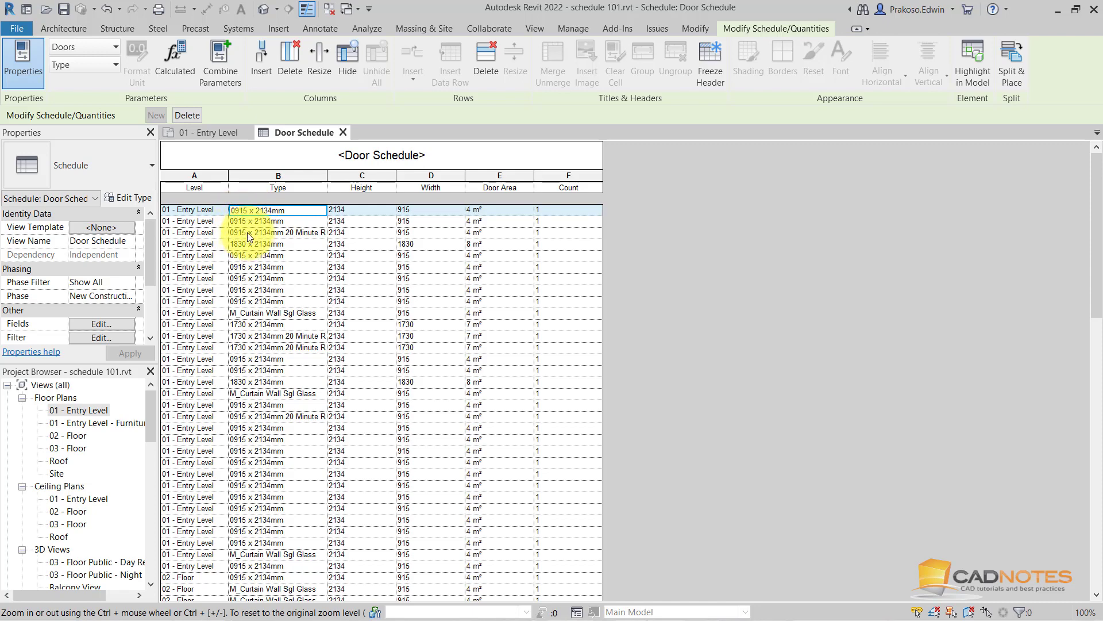
Step: Inspect a few doors' Type values, then reopen the fields and launch Combine Parameters
key("Escape")
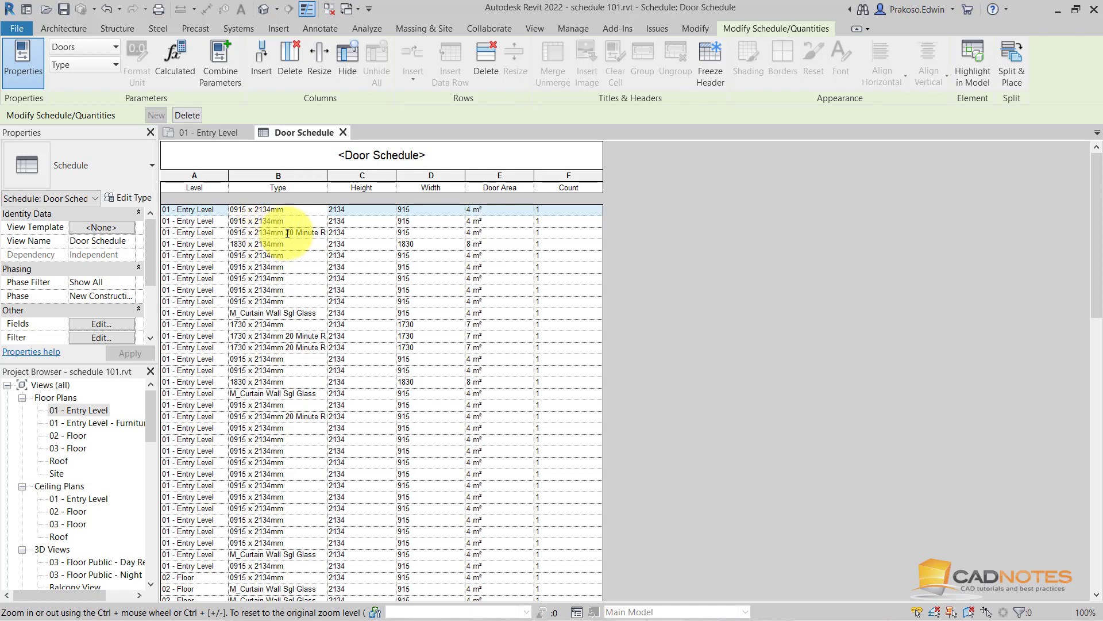
left_click(288, 233)
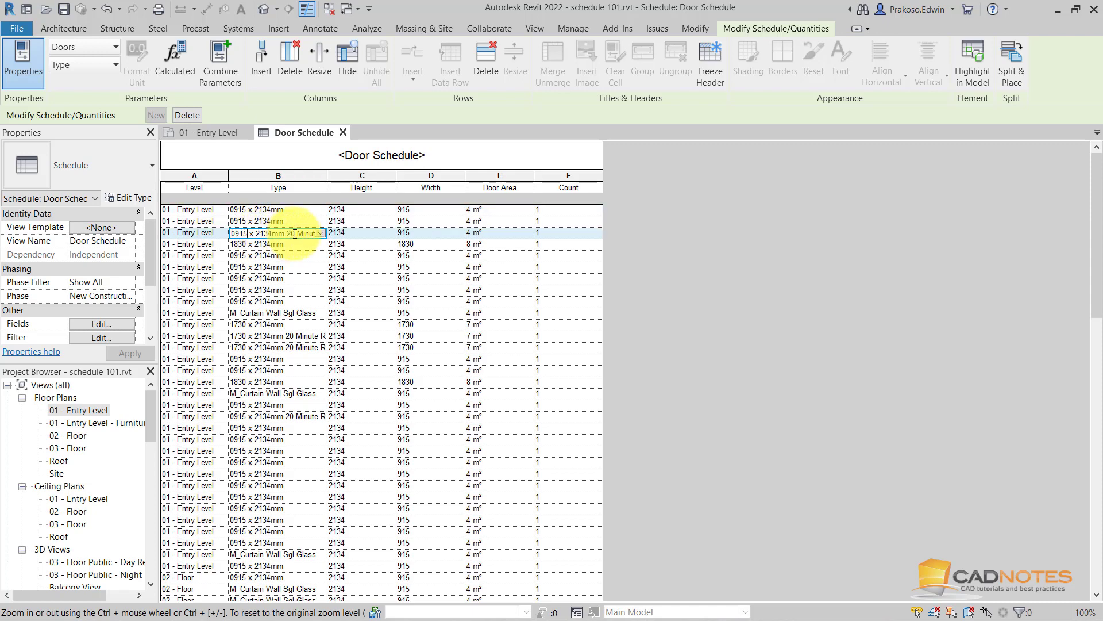
left_click(248, 313)
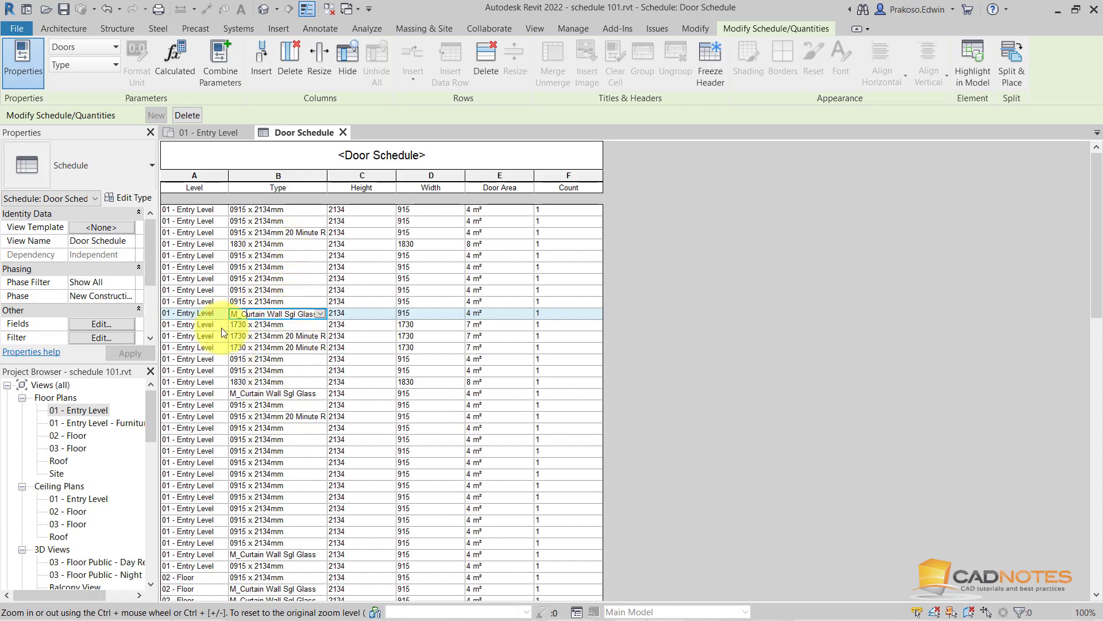
left_click(109, 324)
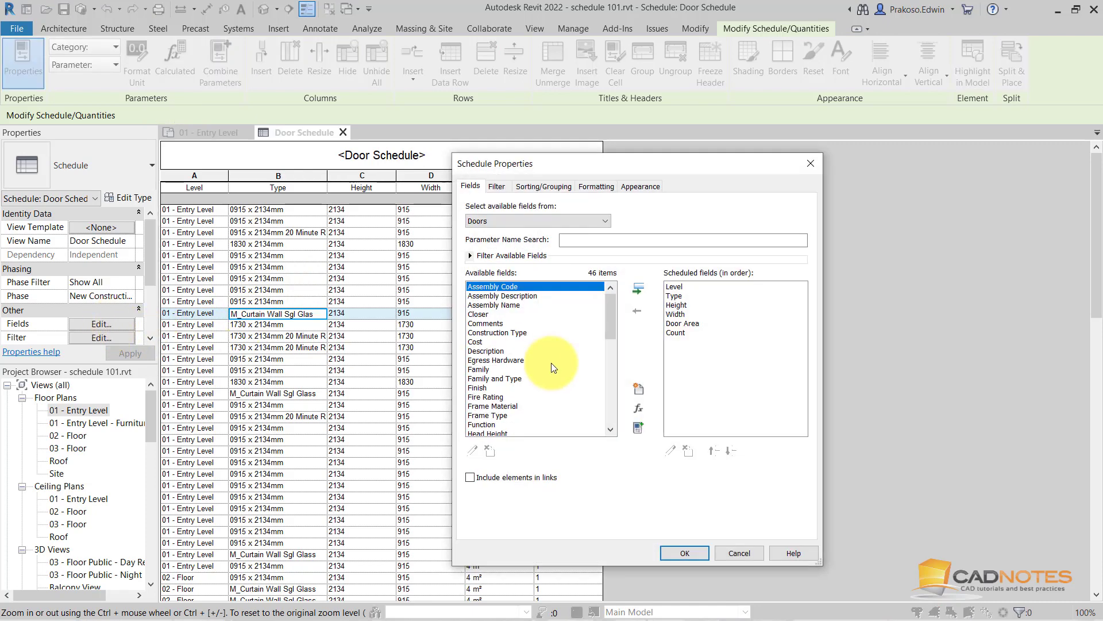
left_click(638, 431)
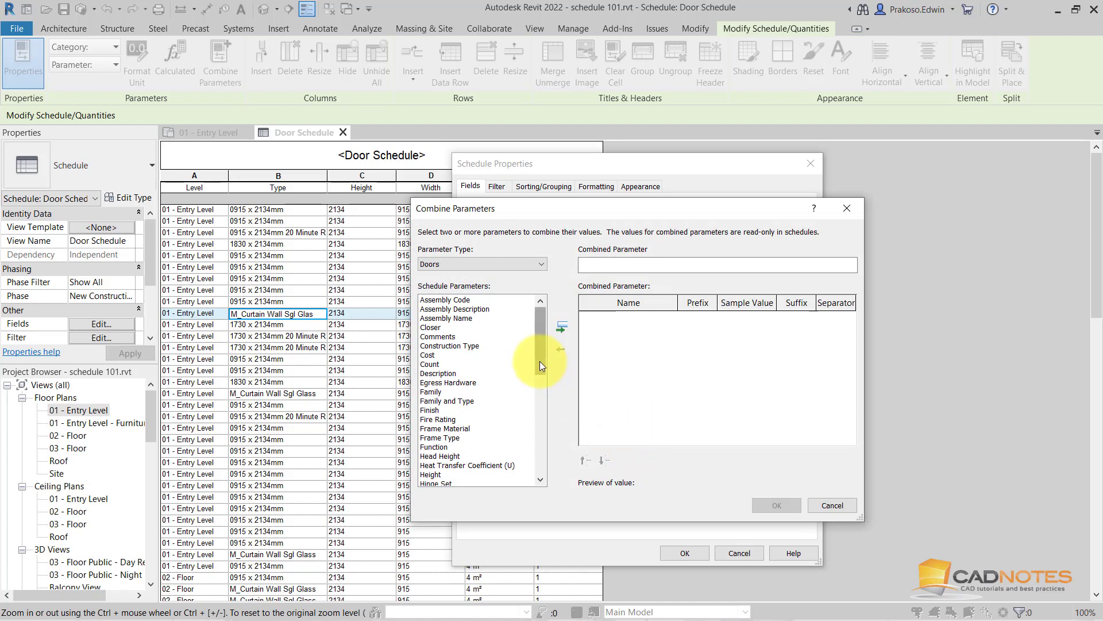
Step: Add Width and then Height to the combined parameter
left_click(454, 409)
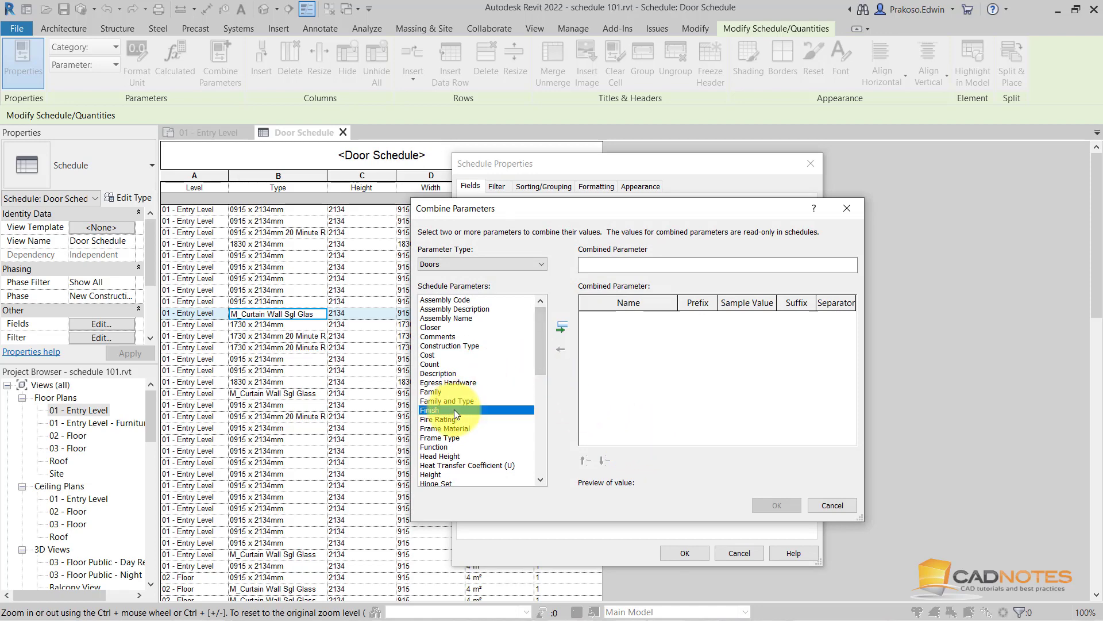
scroll(456, 408, "down", 10)
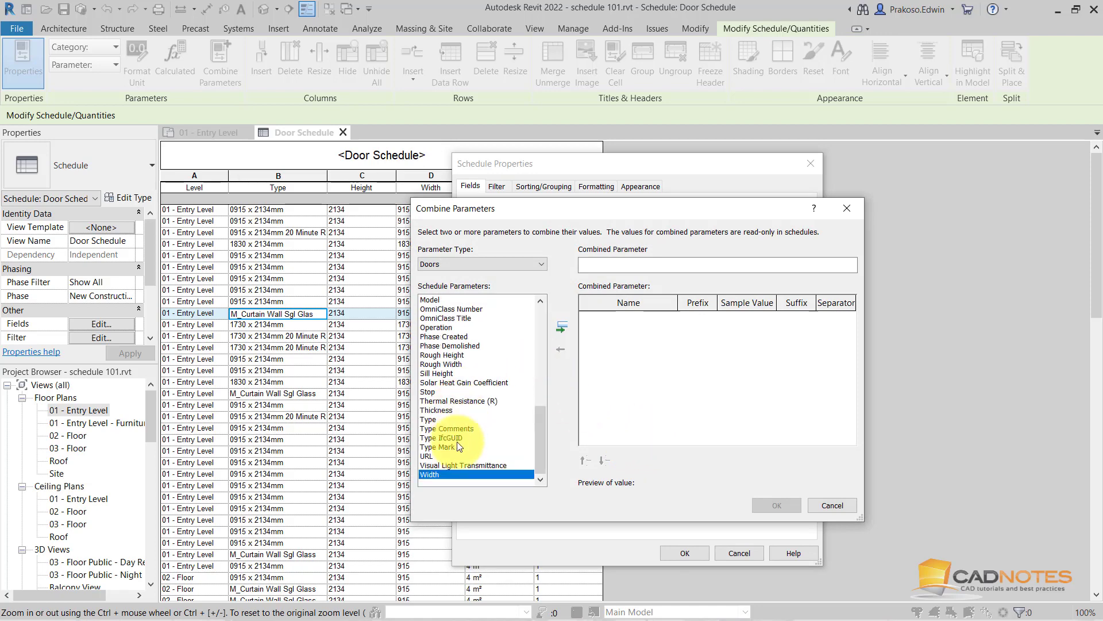
left_click(442, 475)
left_click(562, 327)
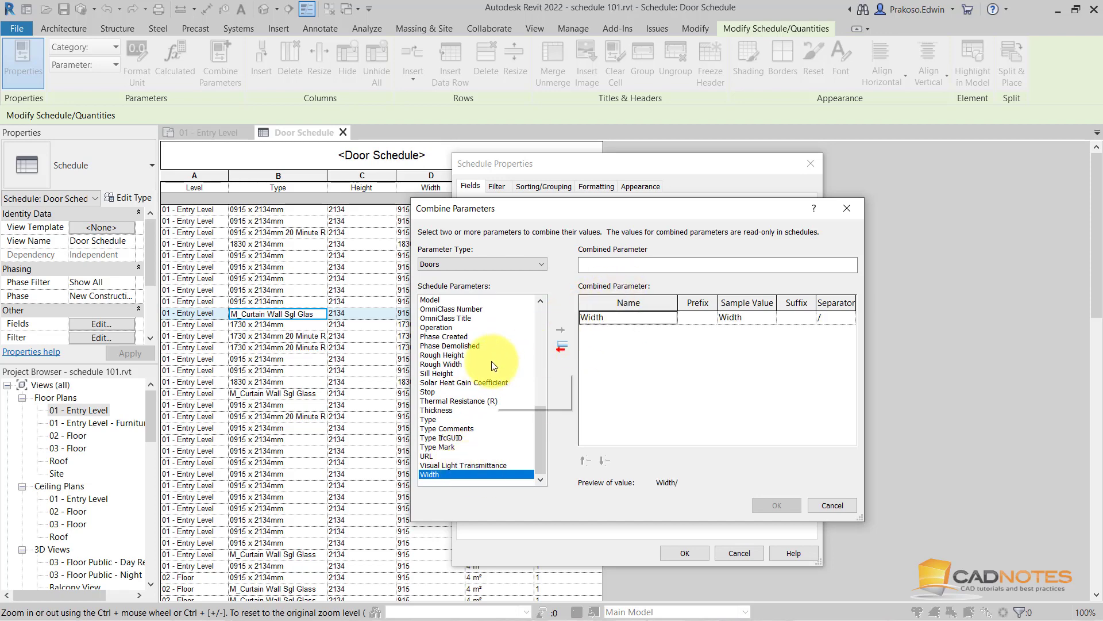
left_click(454, 354)
key("h")
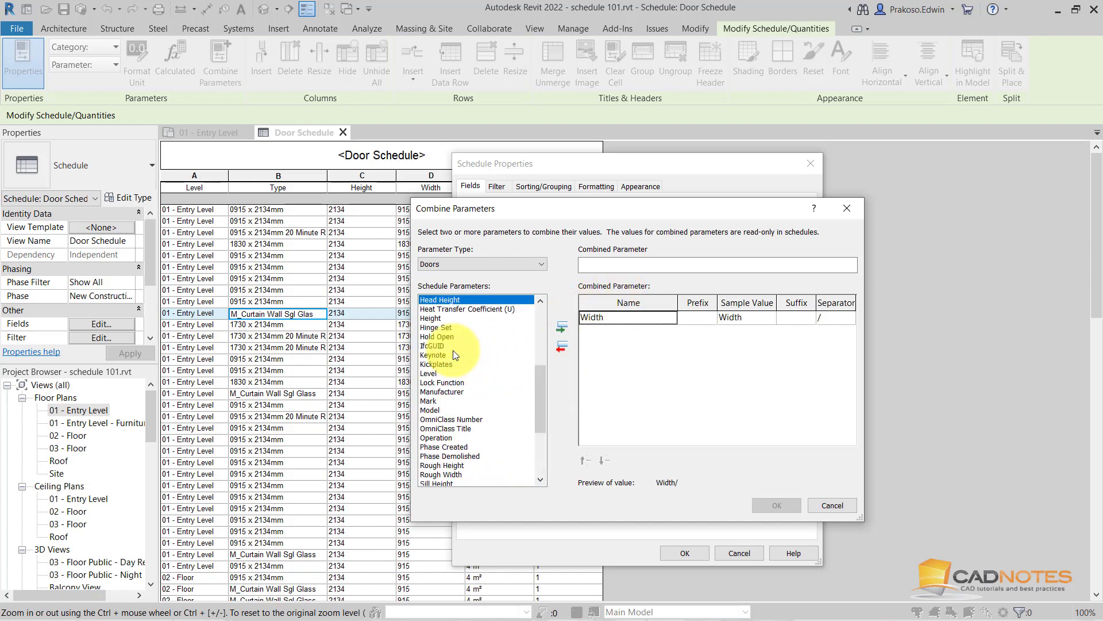
left_click(447, 318)
left_click(560, 328)
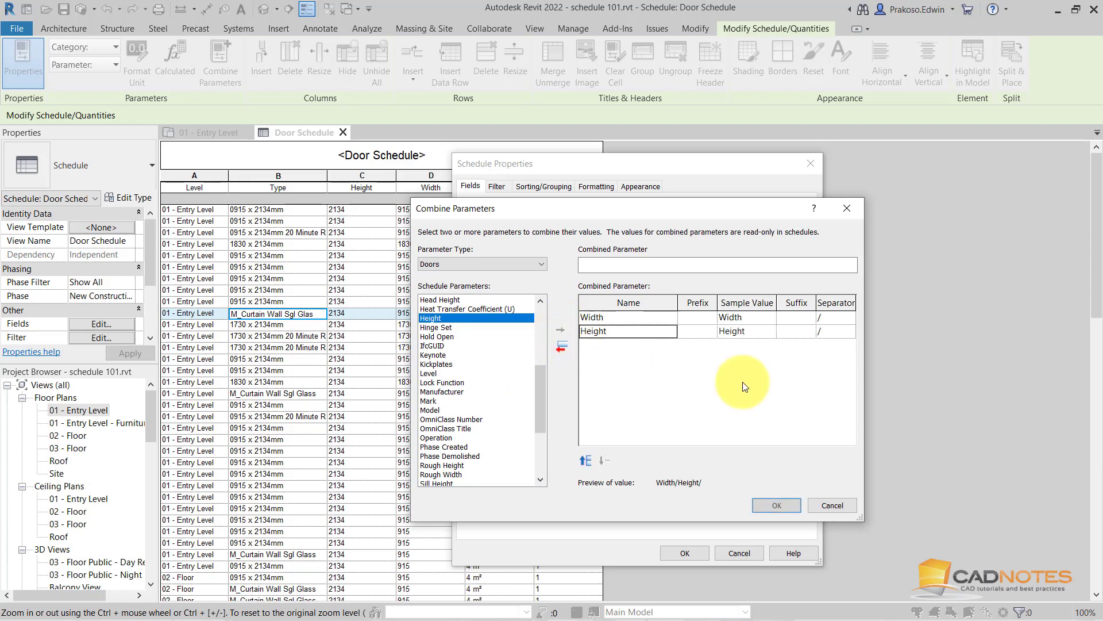
Step: Use x as Width's separator, clear Height's separator, add an mm suffix, and confirm
double_click(667, 483)
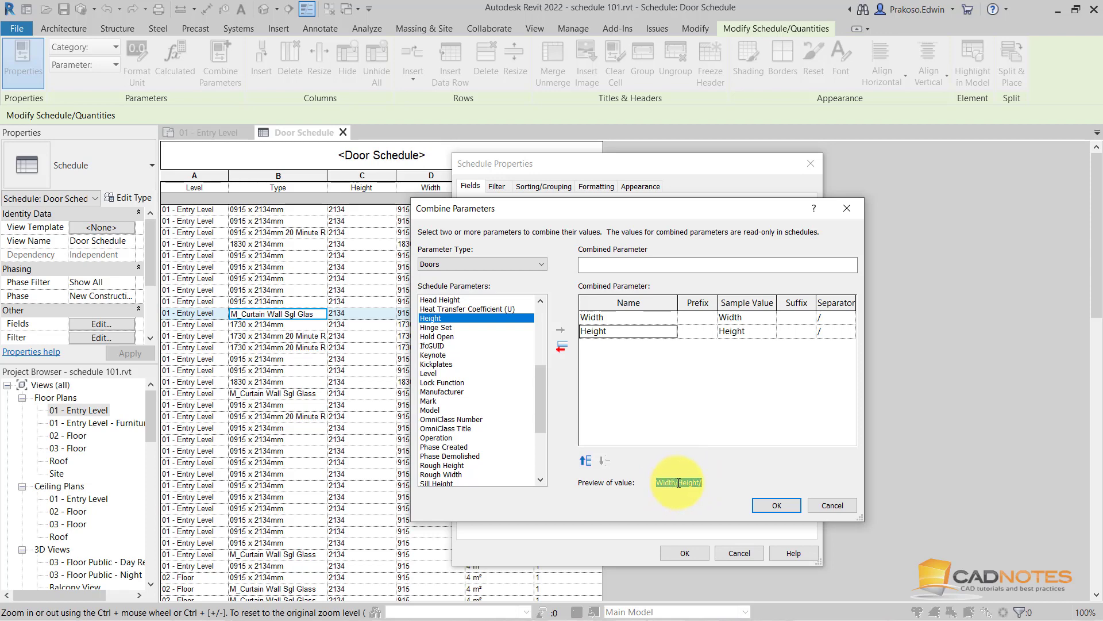
left_click(682, 483)
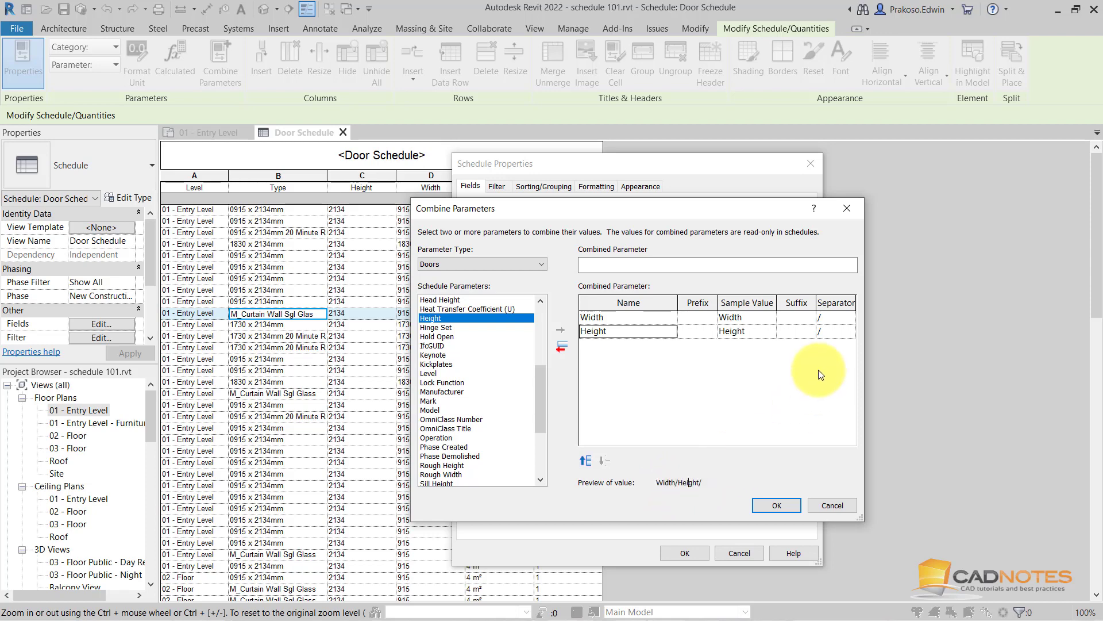
left_click(830, 332)
left_click(794, 315)
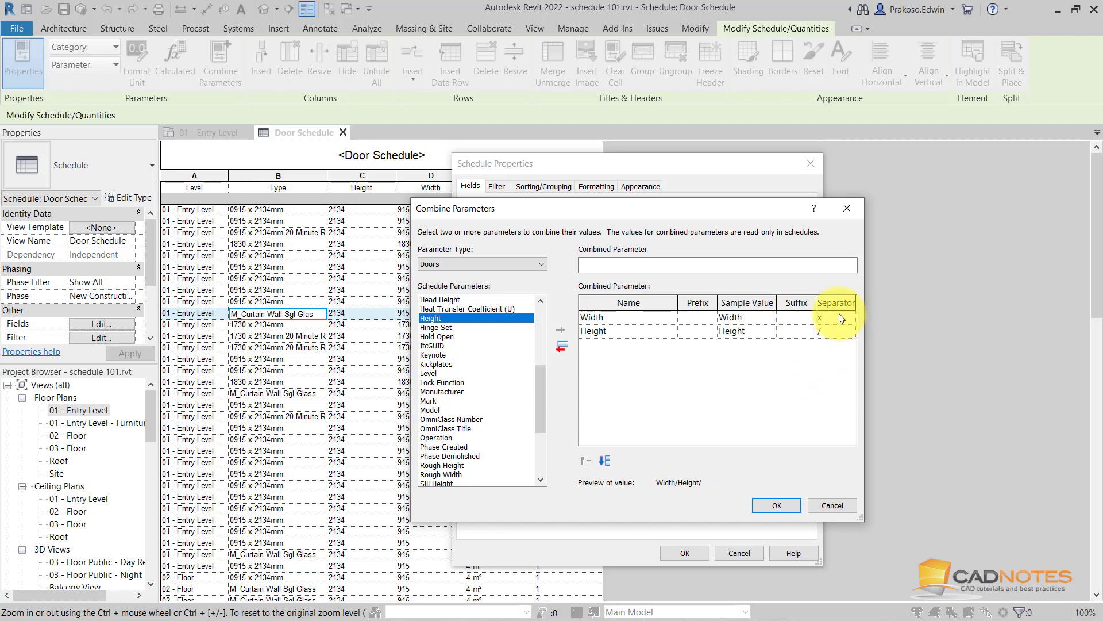
left_click(830, 330)
key("BackSpace")
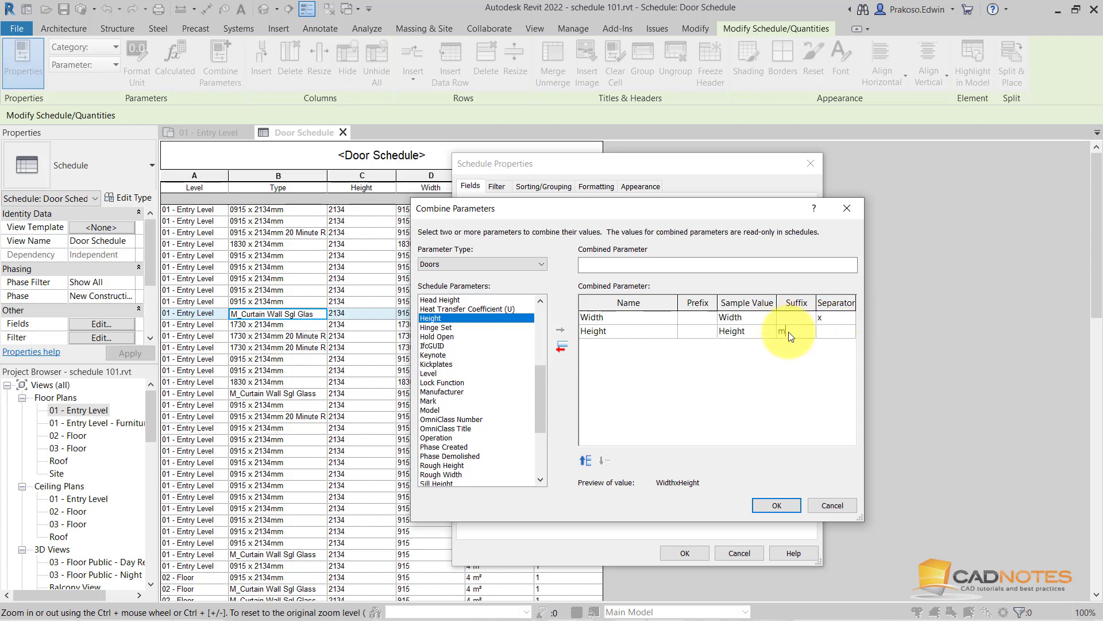
key("Tab")
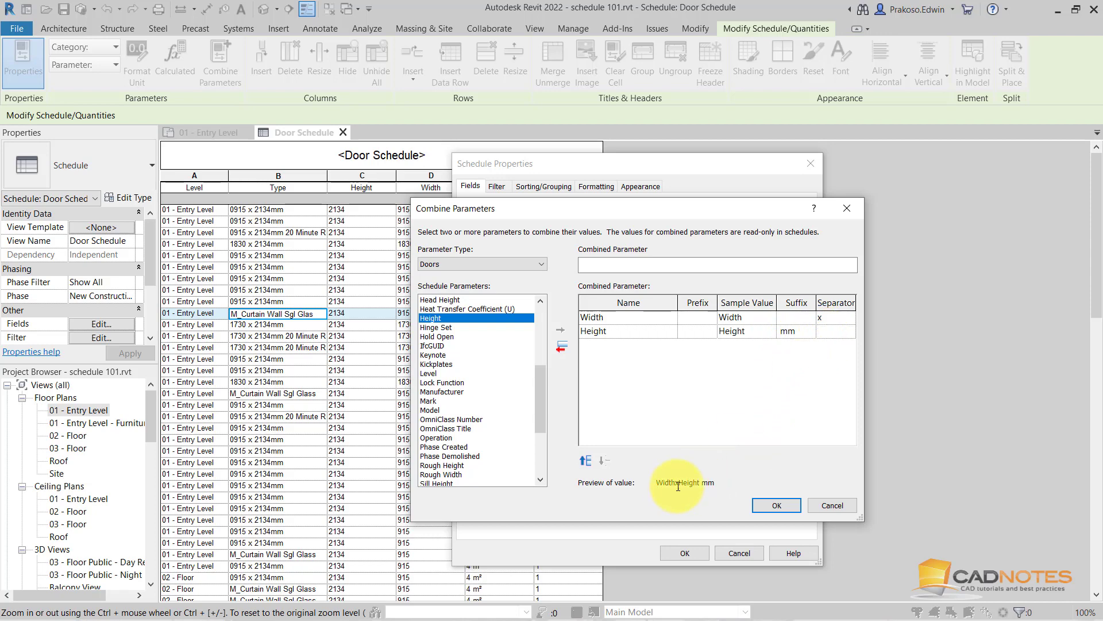
left_click(776, 506)
Step: Move the WidthxHeight mm field up next to Type, remove the Type field, and apply the change to the Door Schedule
left_click(713, 452)
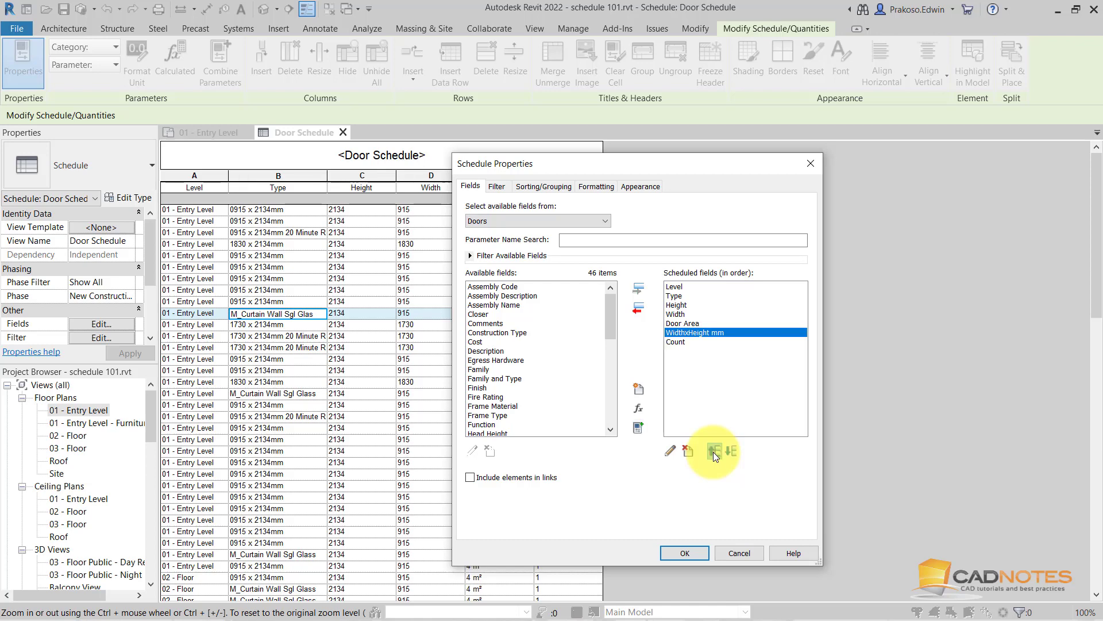
left_click(714, 452)
left_click(713, 452)
left_click(714, 452)
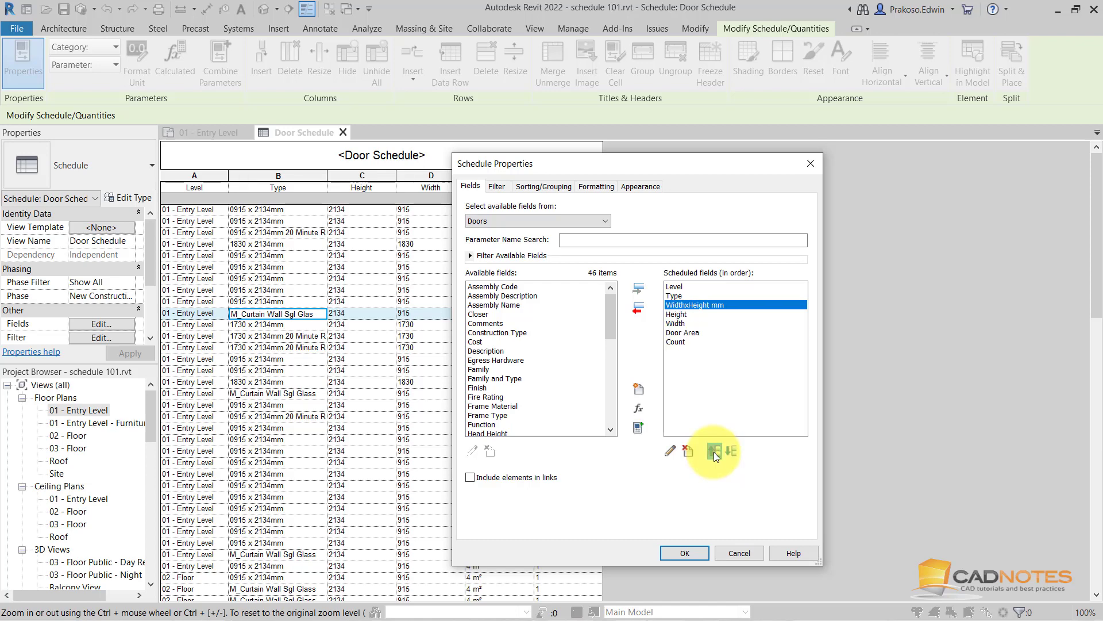
left_click(675, 295)
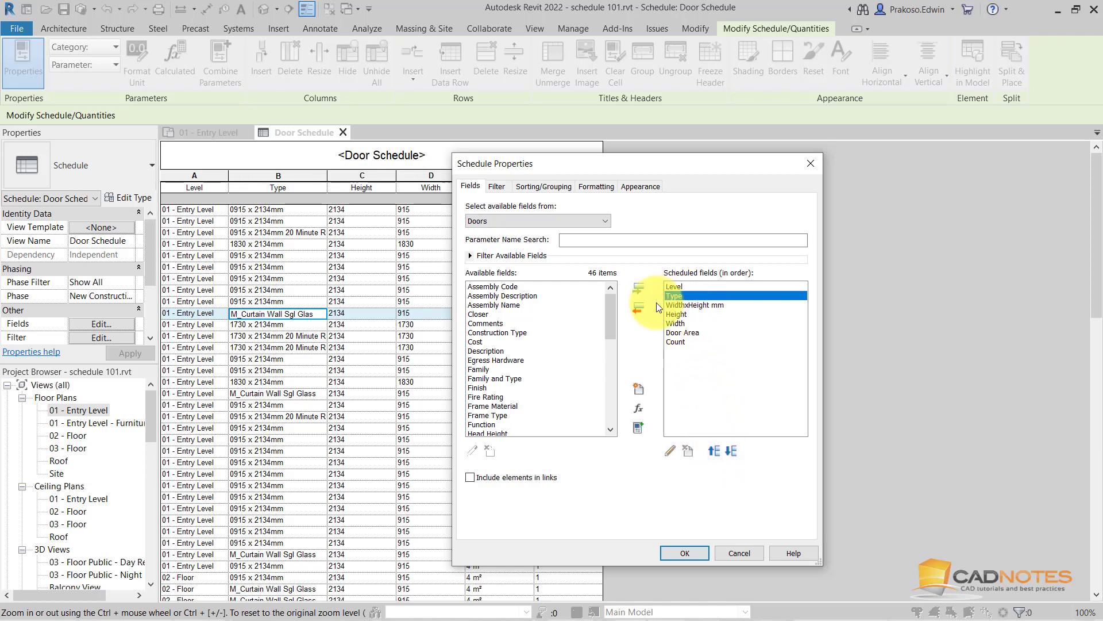
left_click(639, 308)
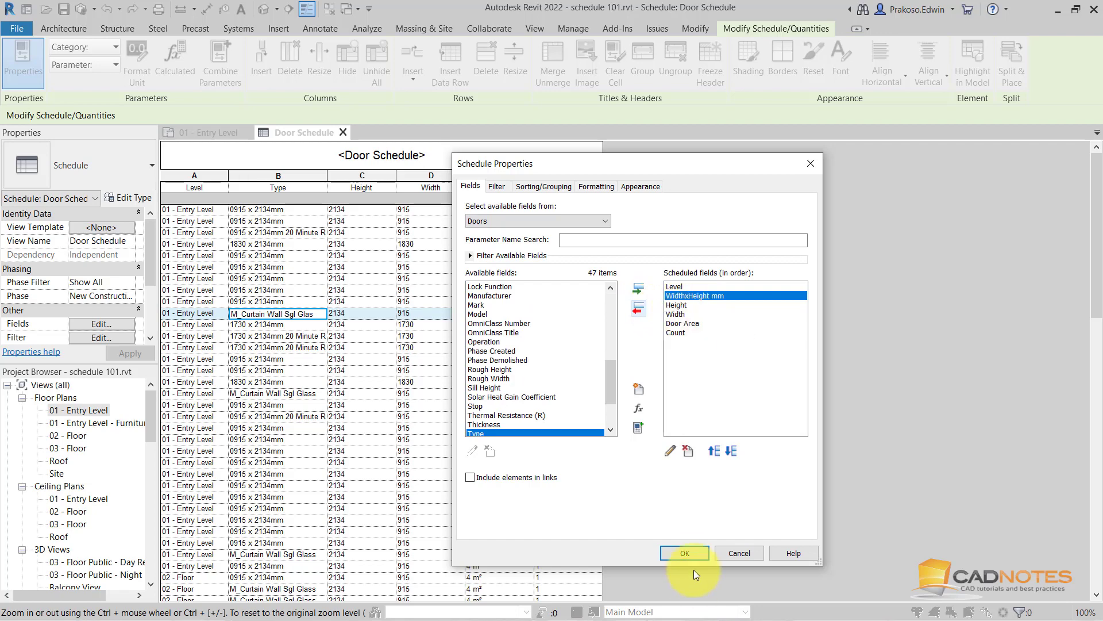
left_click(685, 553)
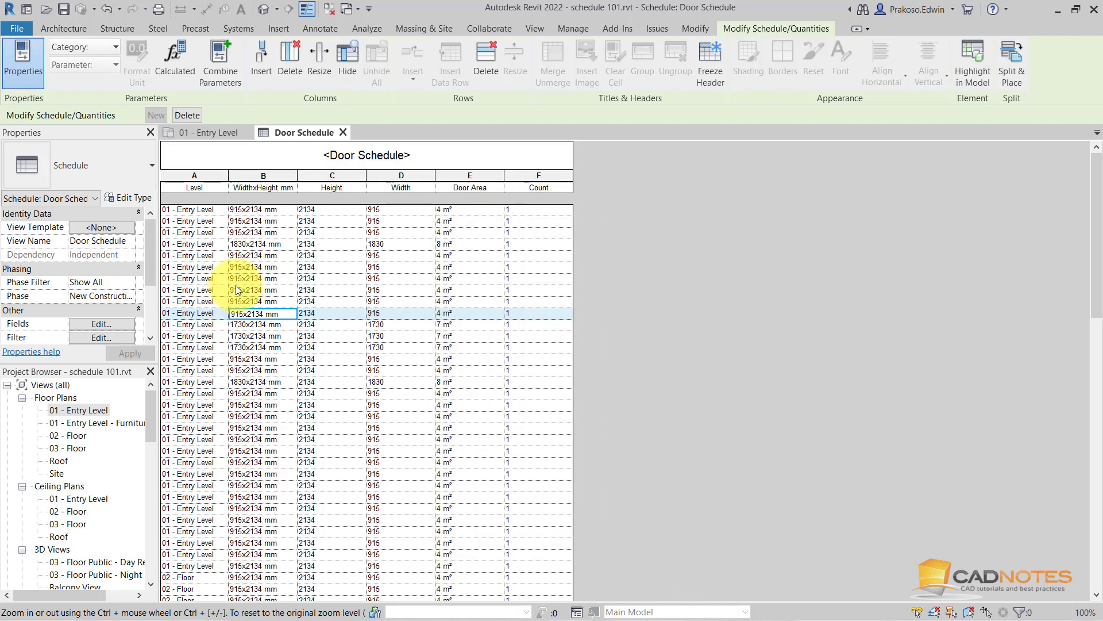
scroll(270, 293, "down", 3)
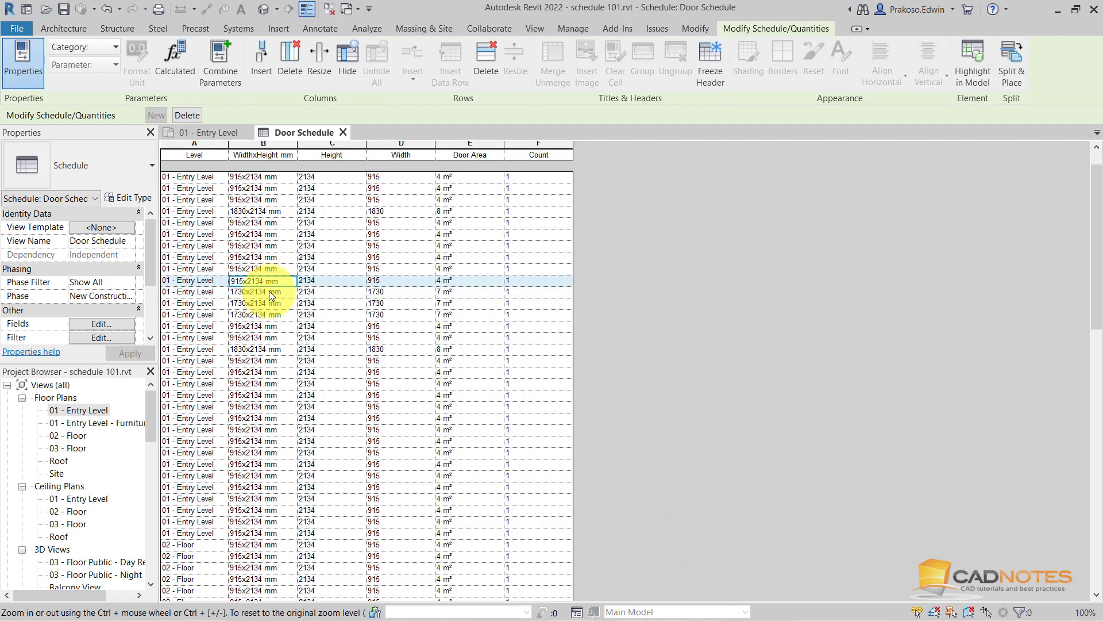
scroll(269, 292, "down", 15)
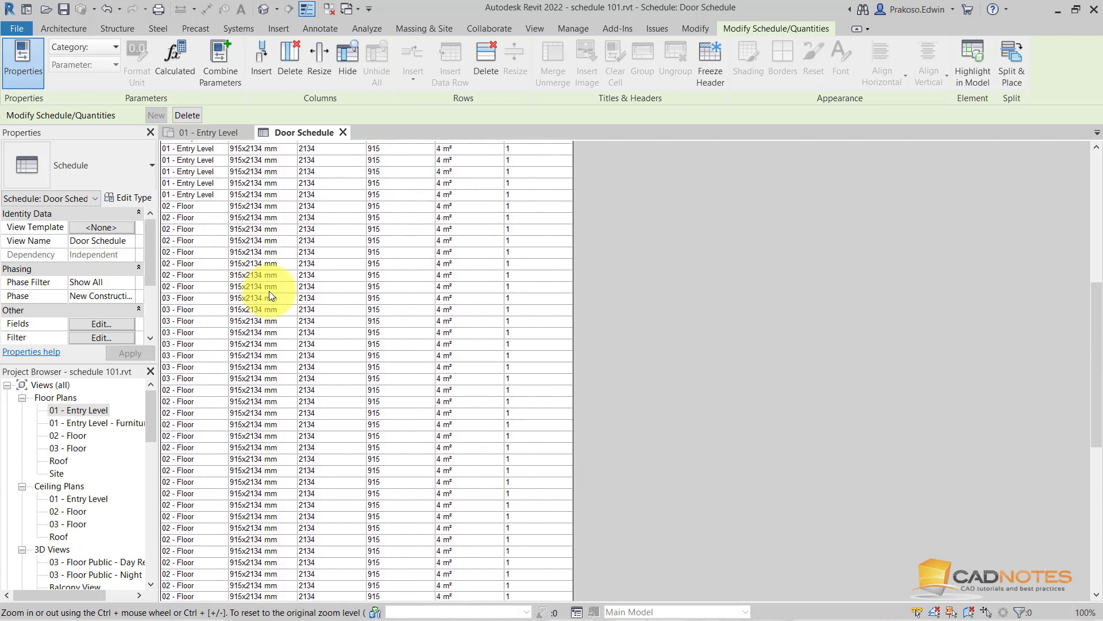
scroll(270, 294, "down", 10)
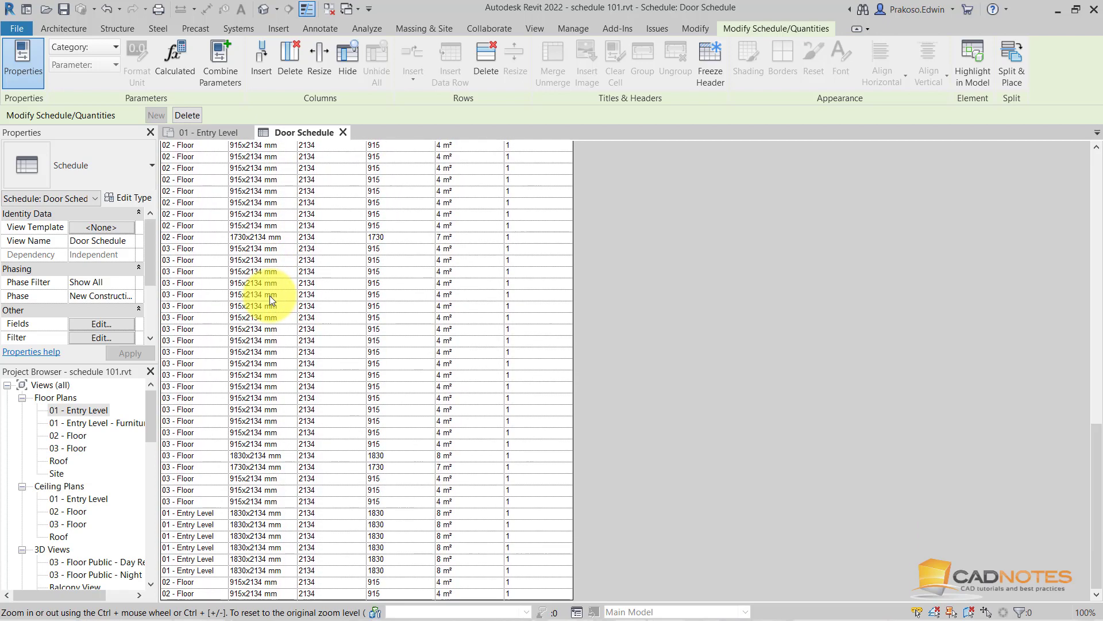